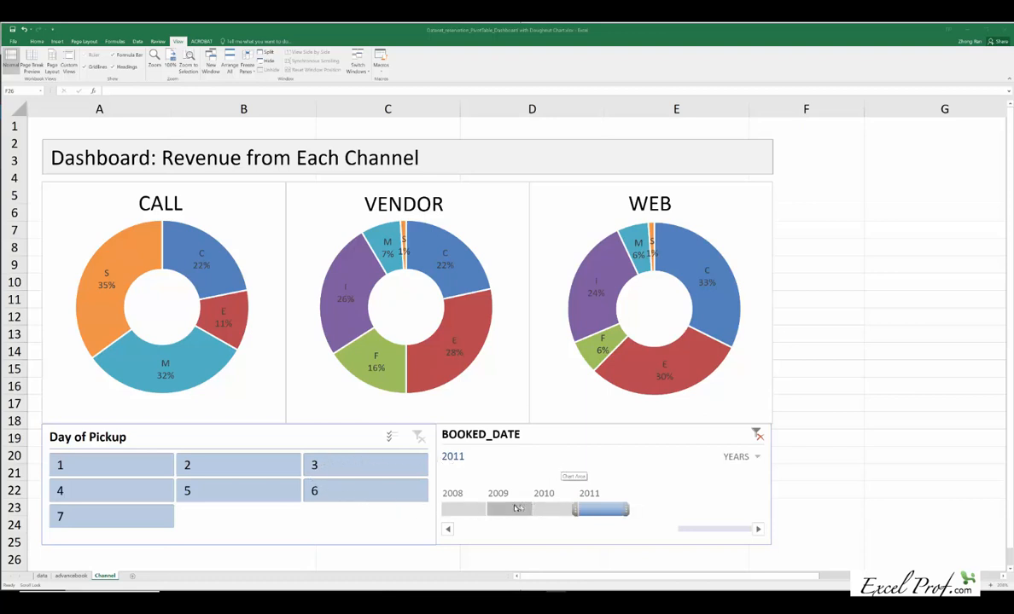
# Step: Filter the dashboard's BOOKED_DATE timeline to 2009, to 2010, and finally to the 2009–2010 range
pyautogui.click(516, 512)
pyautogui.click(515, 512)
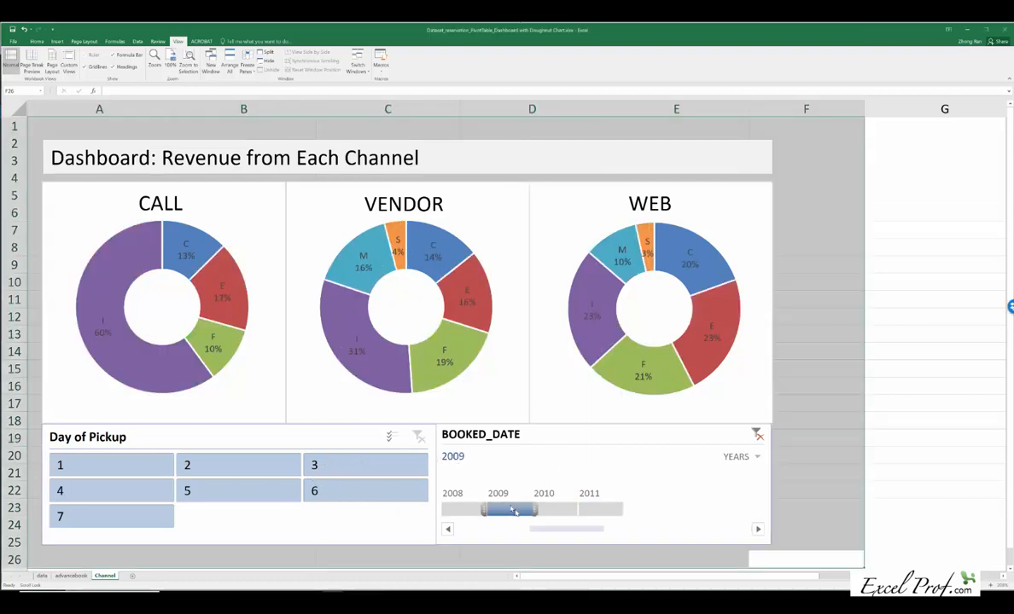
pyautogui.click(556, 511)
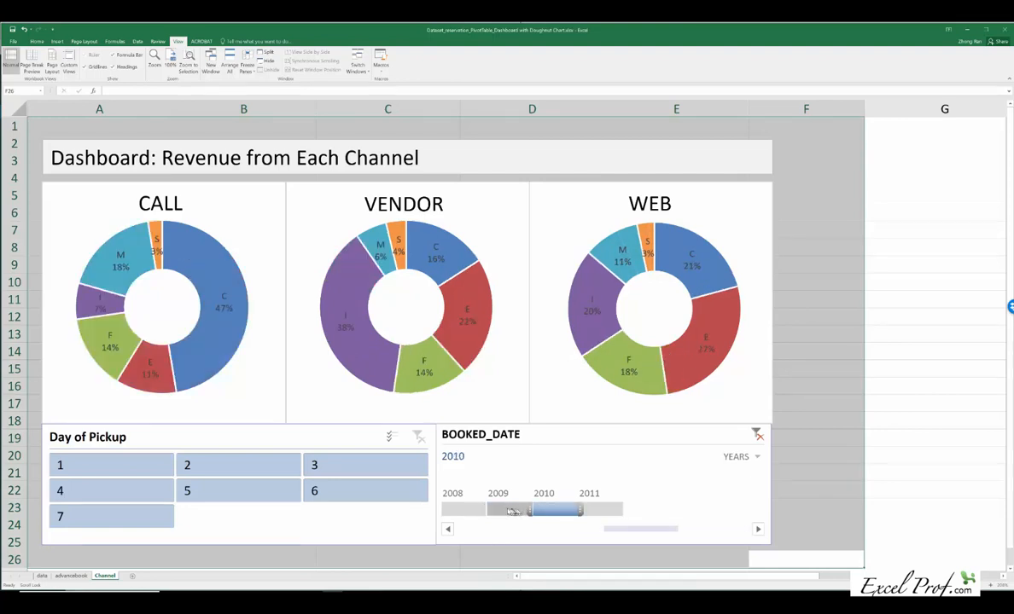
pyautogui.click(512, 511)
pyautogui.moveTo(532, 511); pyautogui.dragTo(577, 510)
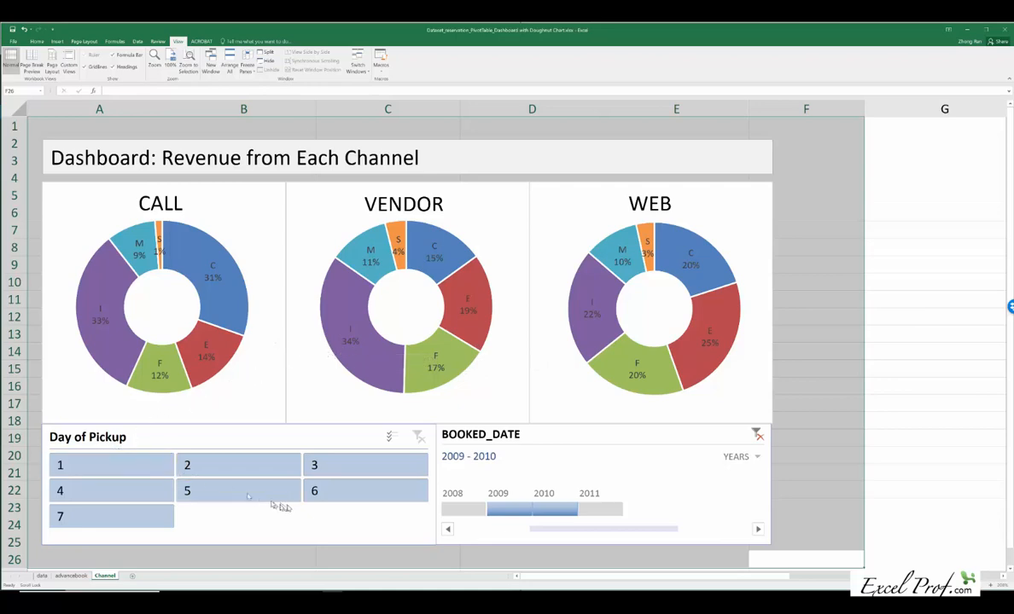
# Step: Filter the dashboard by Day of Pickup 1, 2 and 3 in turn, ending with only day 3 selected
pyautogui.click(146, 475)
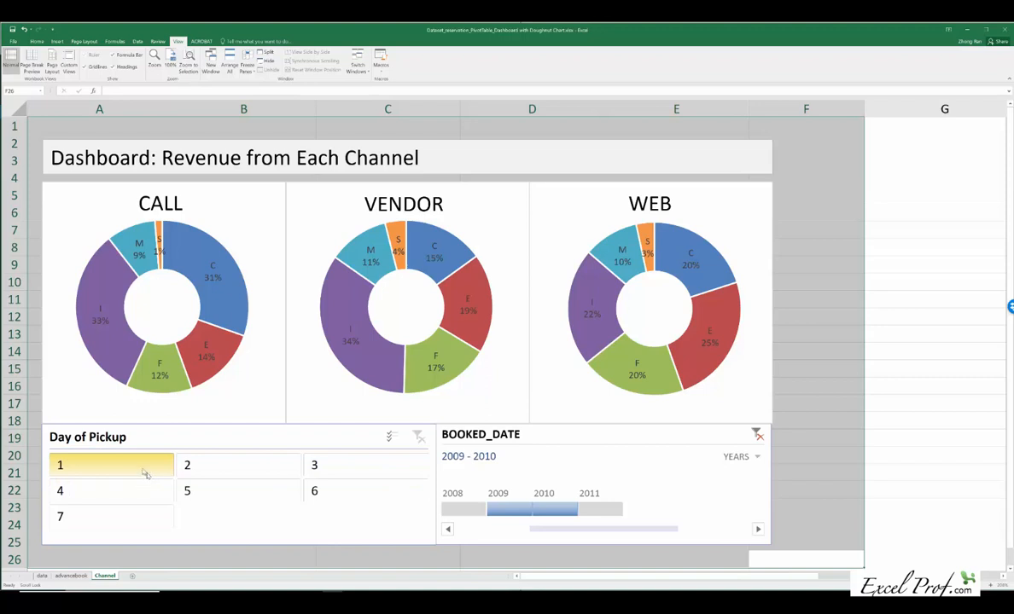
pyautogui.click(226, 475)
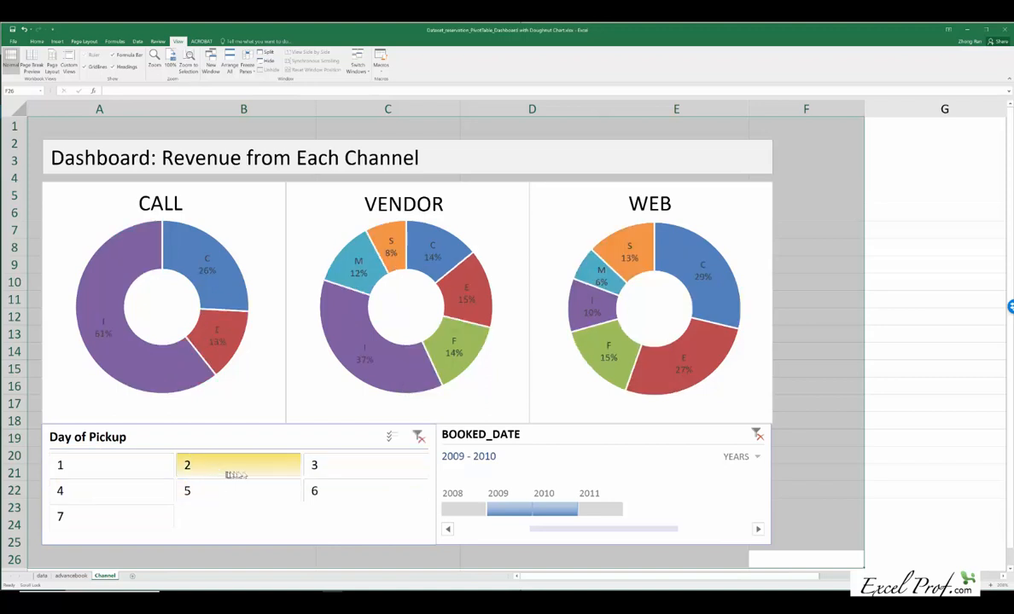
pyautogui.click(337, 472)
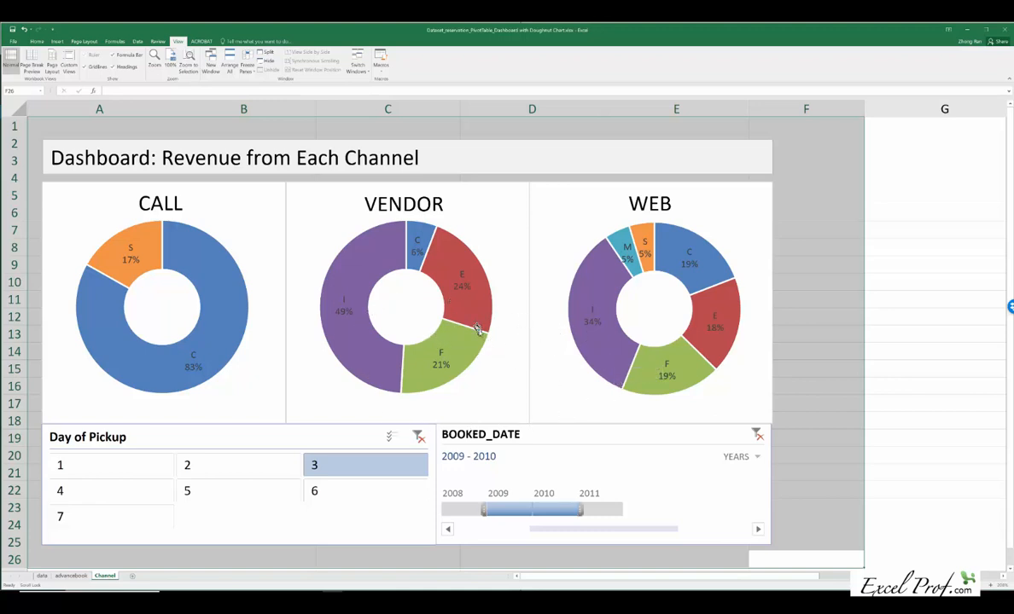
# Step: Show the sheet at 100% zoom and examine the field layout of the PivotTable behind the charts
pyautogui.click(170, 60)
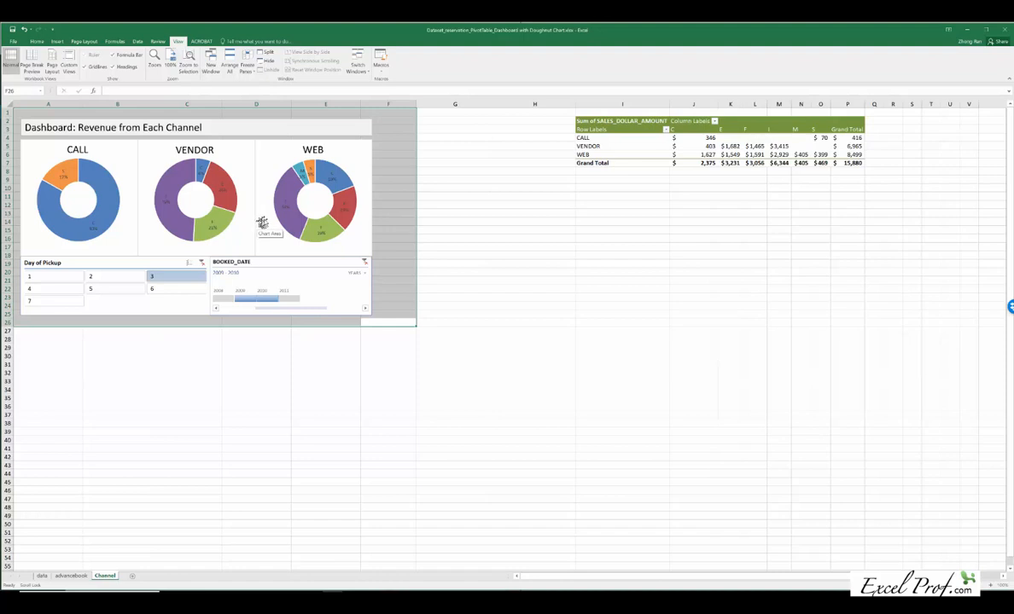
pyautogui.click(685, 144)
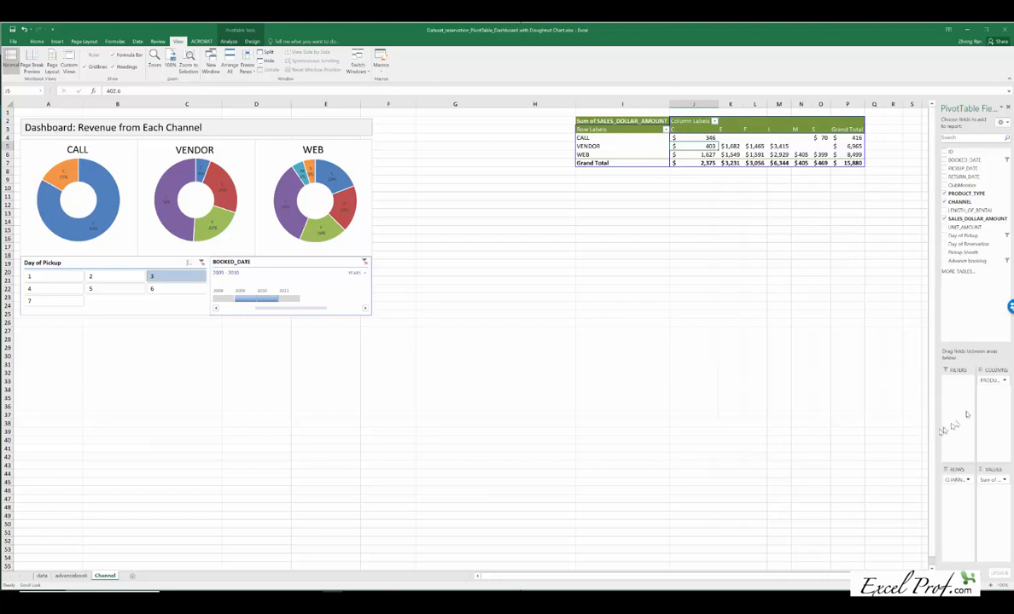
pyautogui.moveTo(966, 415); pyautogui.dragTo(991, 383)
# Step: Check in the PRODUCT_TYPE column field's layout settings whether items with no data are shown
pyautogui.rightClick(739, 131)
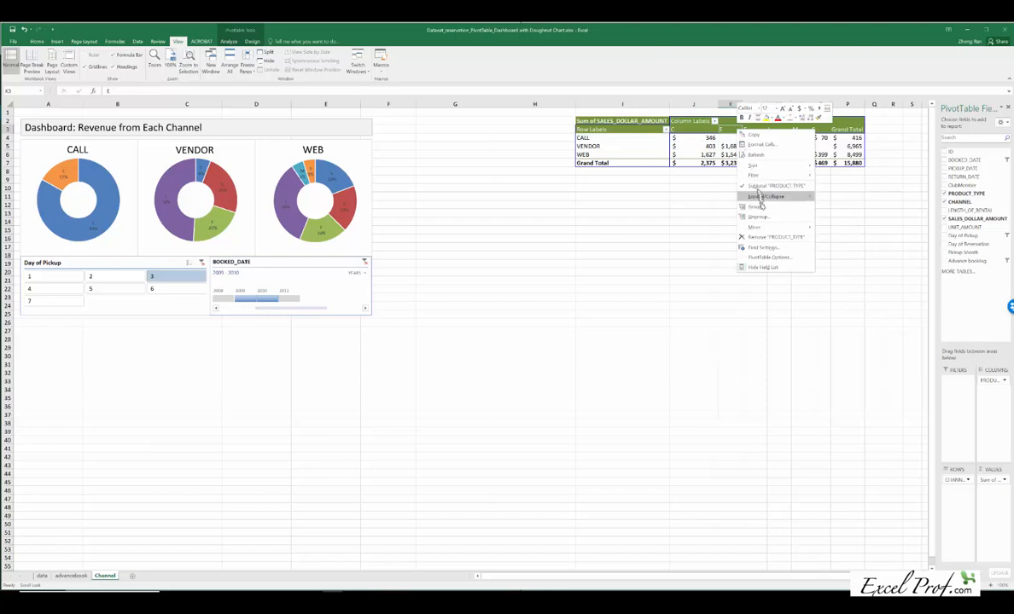
pyautogui.click(764, 247)
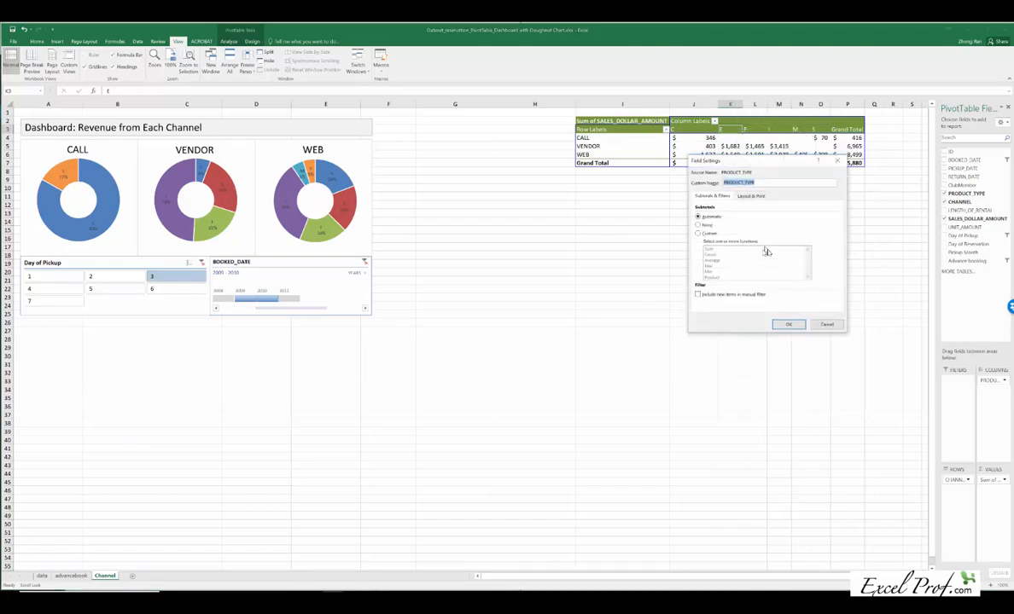
pyautogui.click(753, 195)
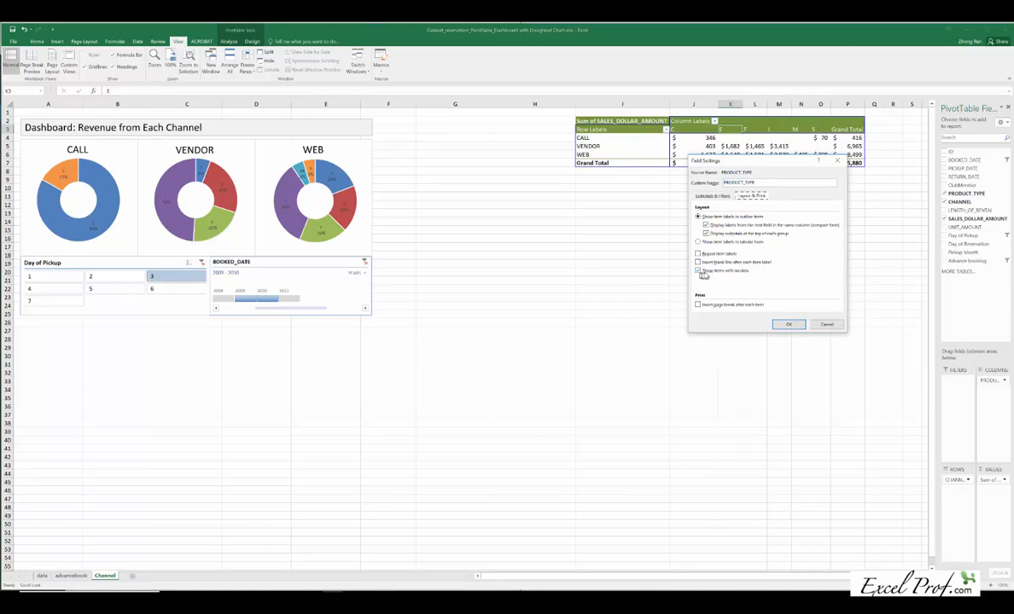
pyautogui.click(789, 325)
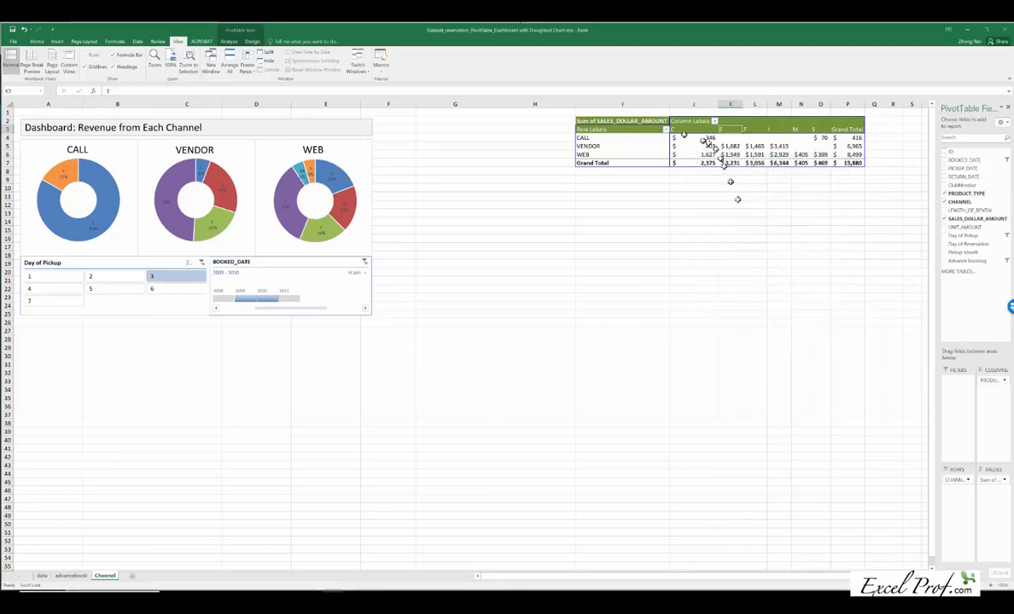
# Step: Check in the CHANNEL row field's layout settings whether items with no data are shown
pyautogui.rightClick(602, 148)
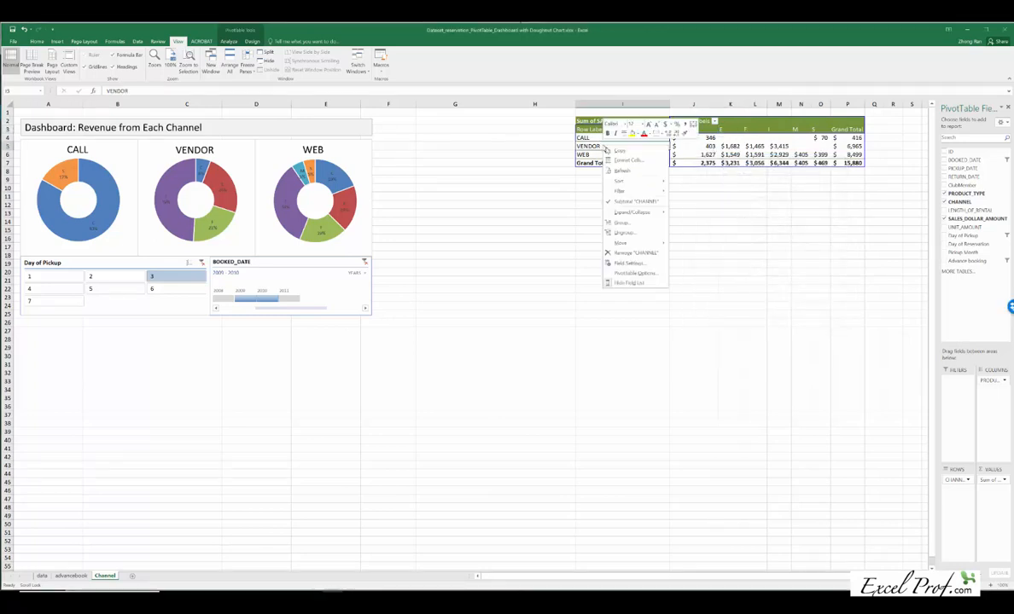
pyautogui.click(639, 270)
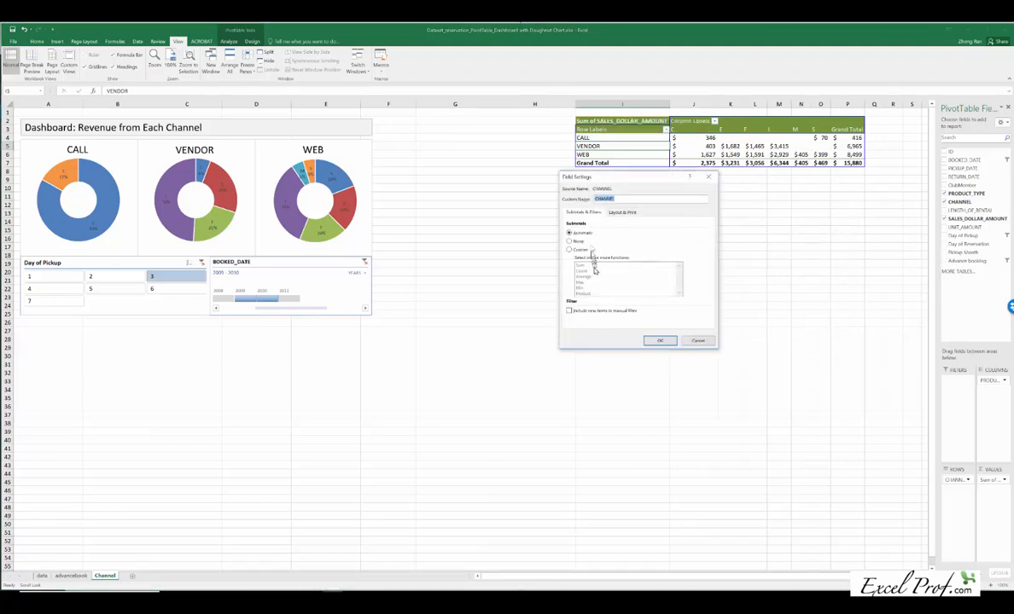
pyautogui.click(615, 213)
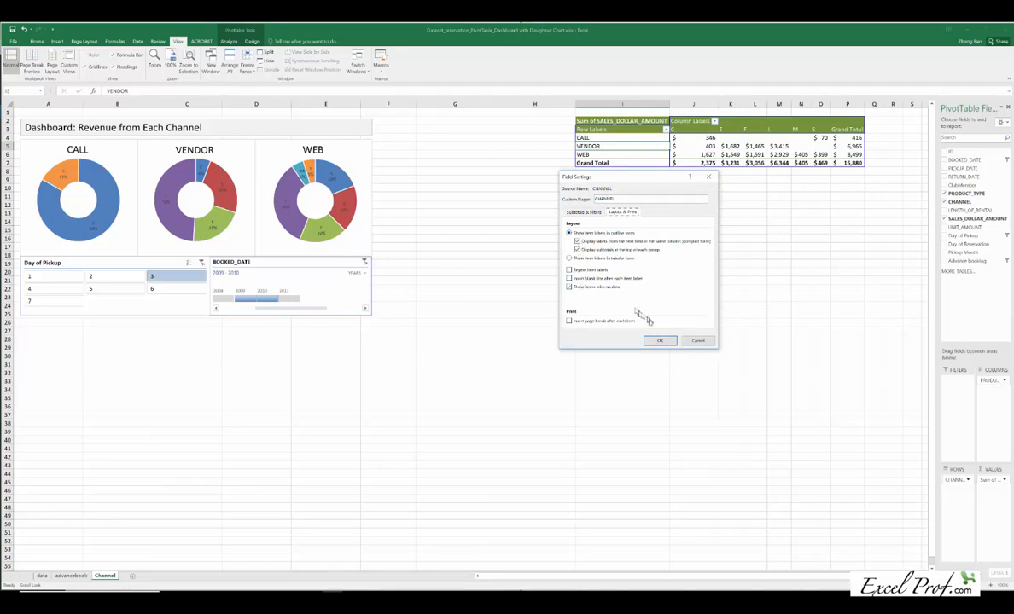
pyautogui.click(659, 341)
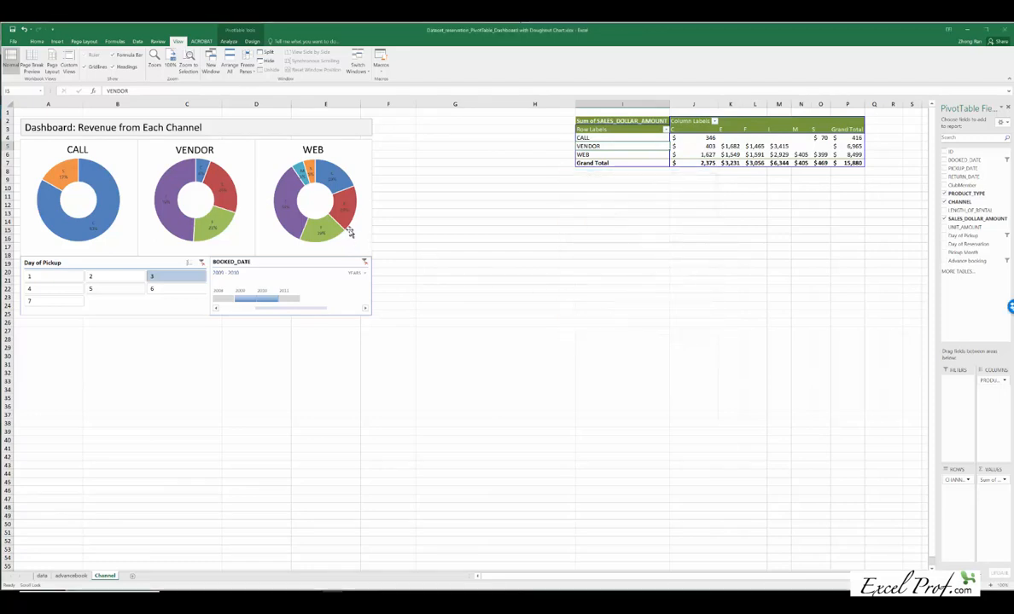
# Step: Select the dashboard range A1:F26 and zoom the sheet to fit that selection
pyautogui.moveTo(291, 229)
pyautogui.click(366, 321)
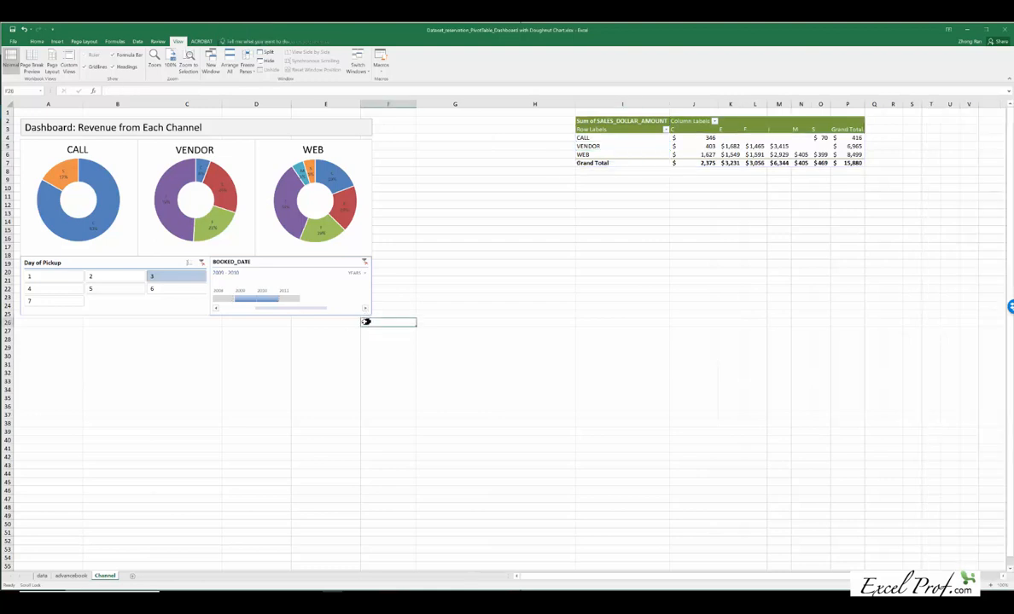
pyautogui.moveTo(366, 322); pyautogui.dragTo(32, 116)
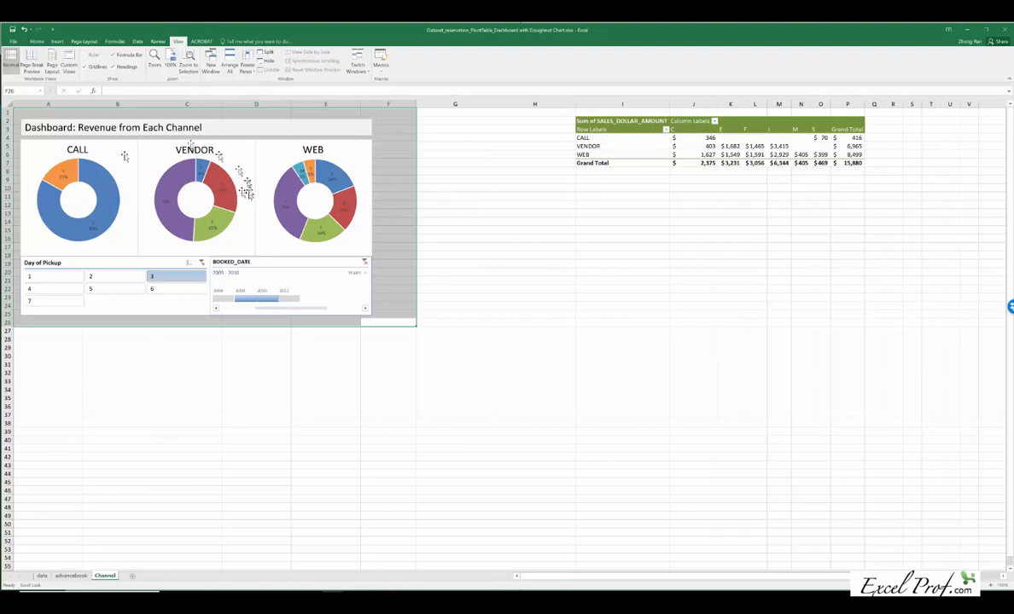
pyautogui.moveTo(211, 167)
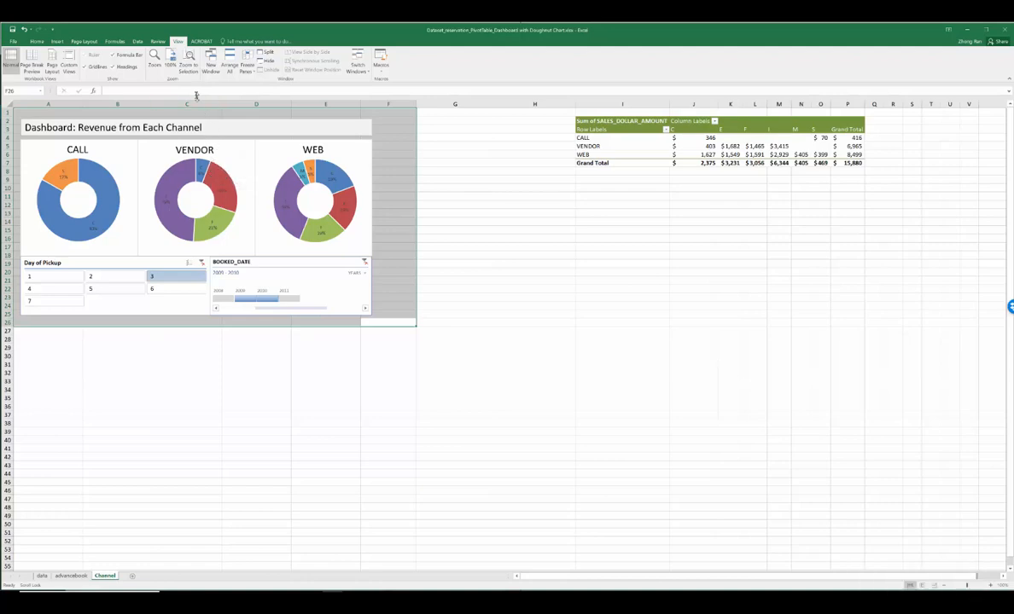
pyautogui.click(189, 67)
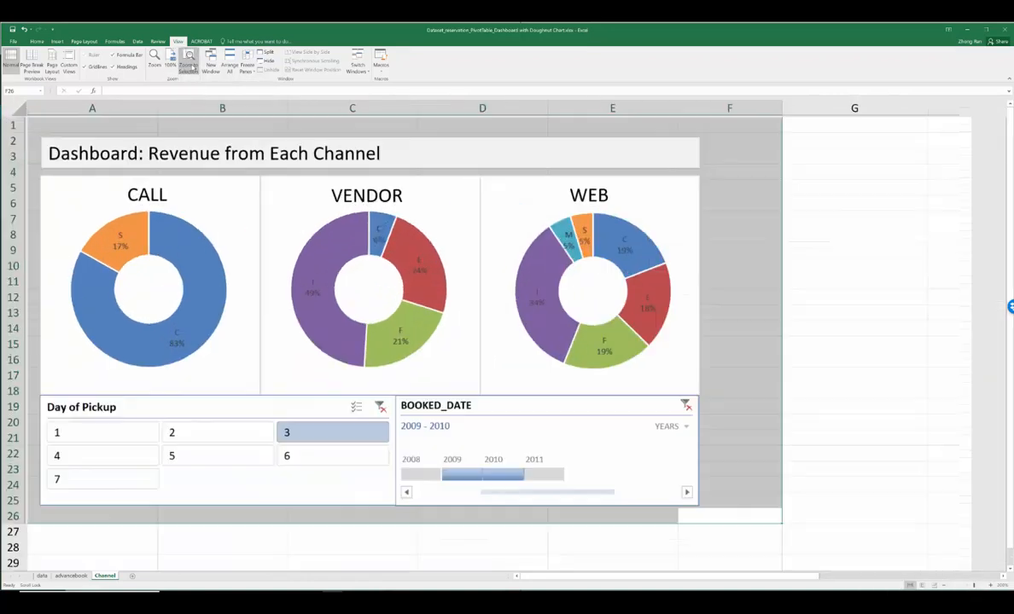
# Step: Inspect the data source of the CALL doughnut chart, including its series and category labels
pyautogui.click(211, 256)
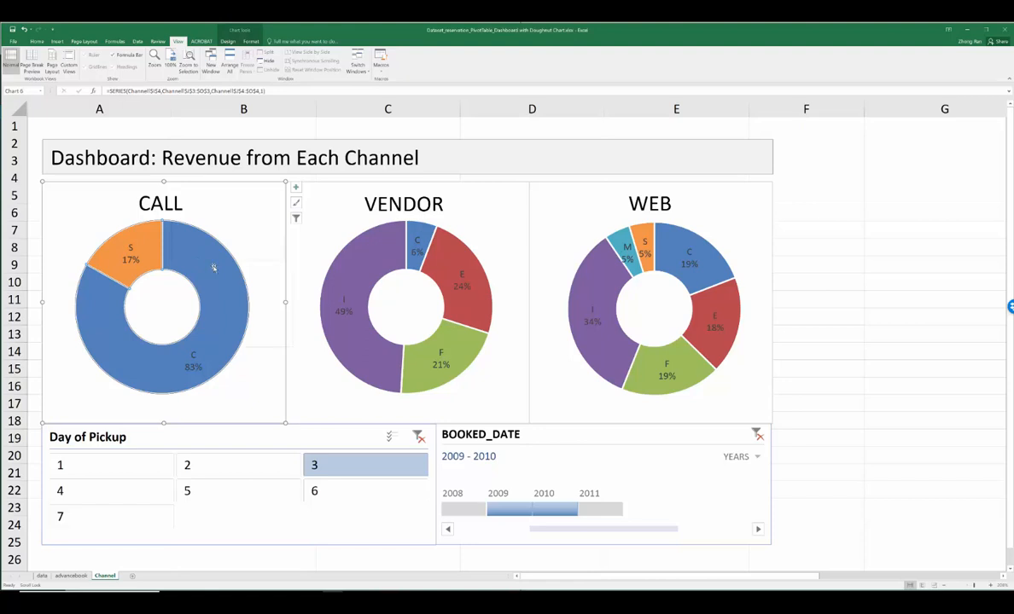
pyautogui.rightClick(213, 268)
pyautogui.click(237, 292)
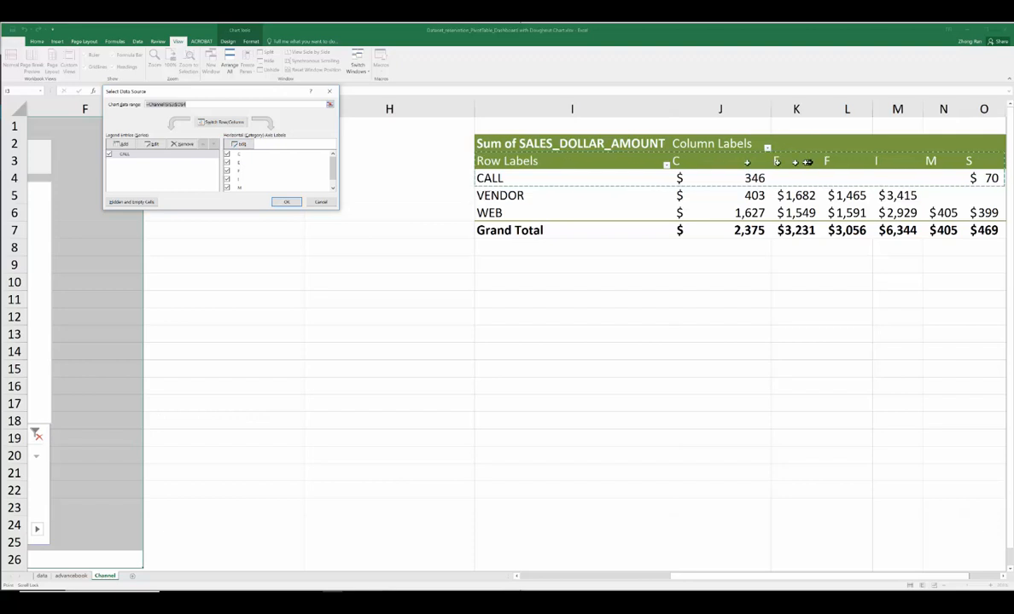
pyautogui.click(287, 201)
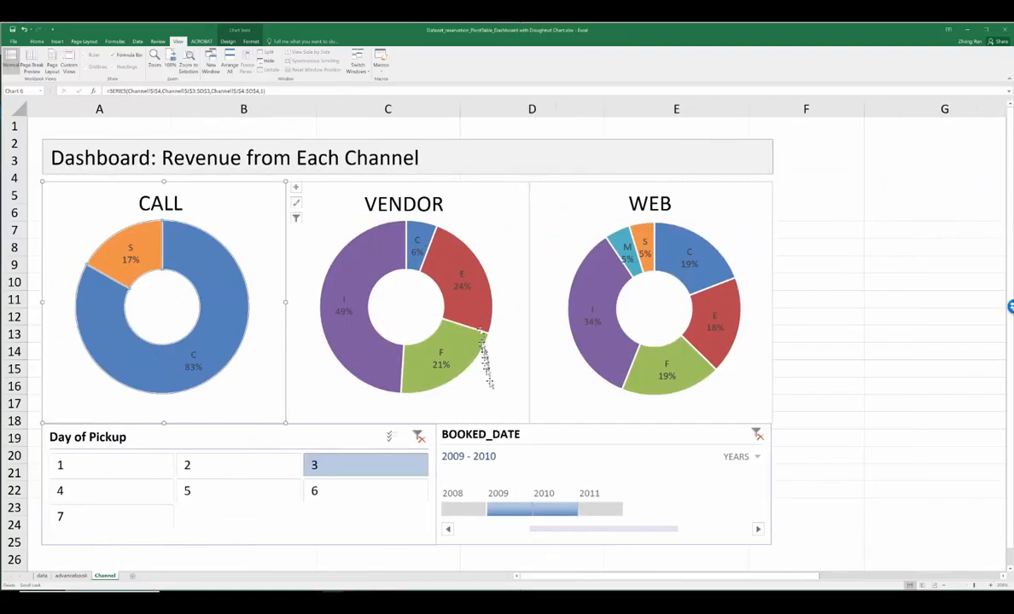
# Step: Inspect the data source of the VENDOR doughnut chart, including its series and category labels
pyautogui.rightClick(472, 306)
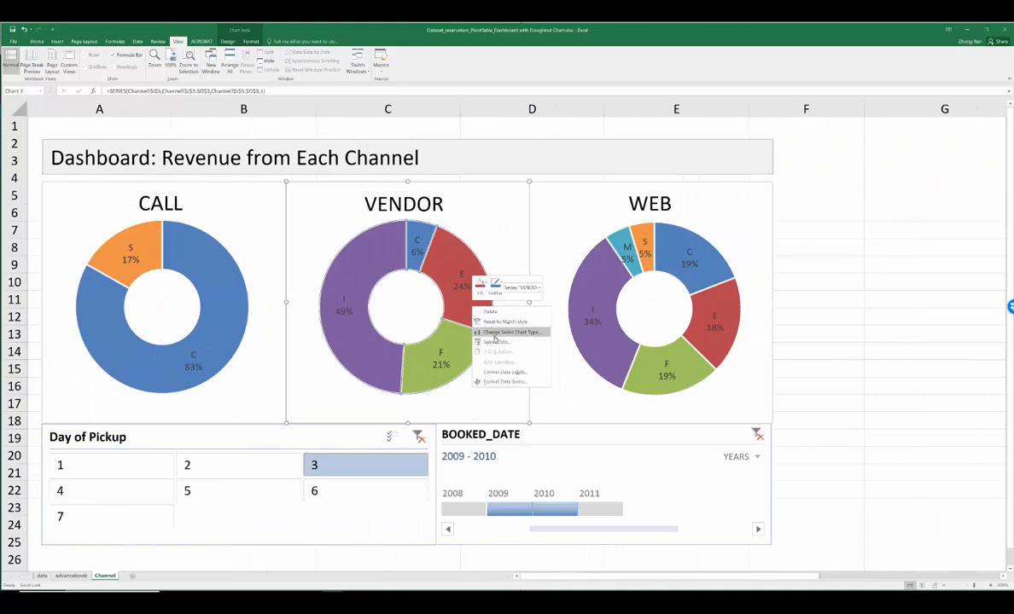
pyautogui.click(496, 341)
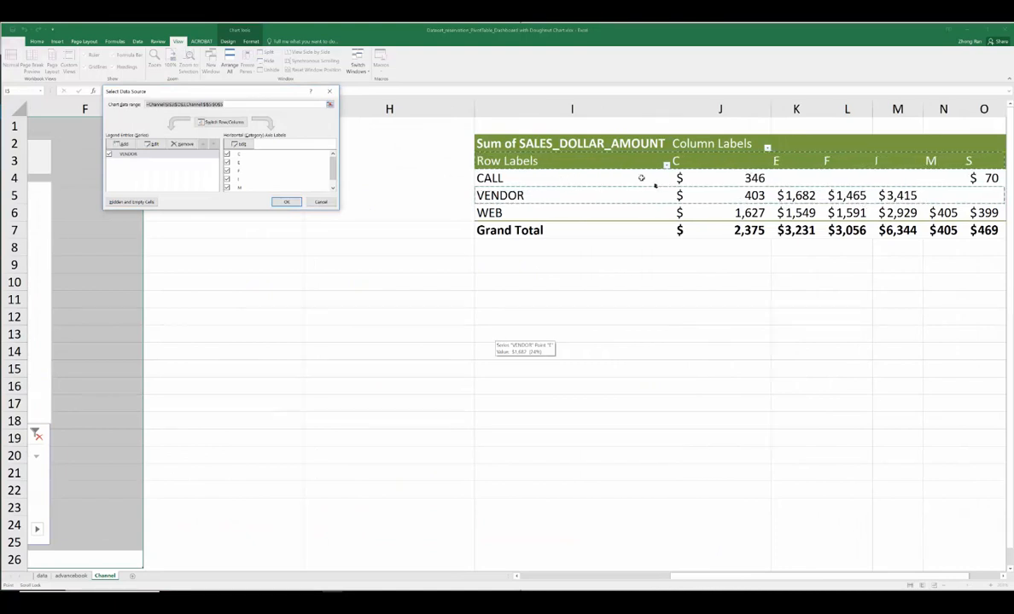
pyautogui.click(287, 202)
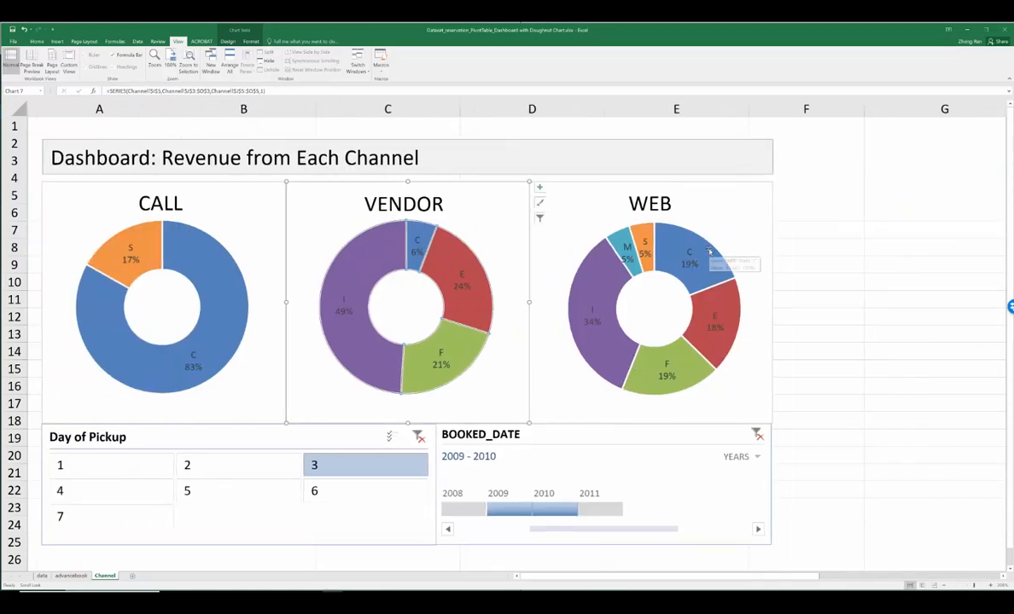
# Step: Delete the data series from the WEB doughnut chart, keeping the chart frame
pyautogui.click(707, 252)
pyautogui.click(706, 253)
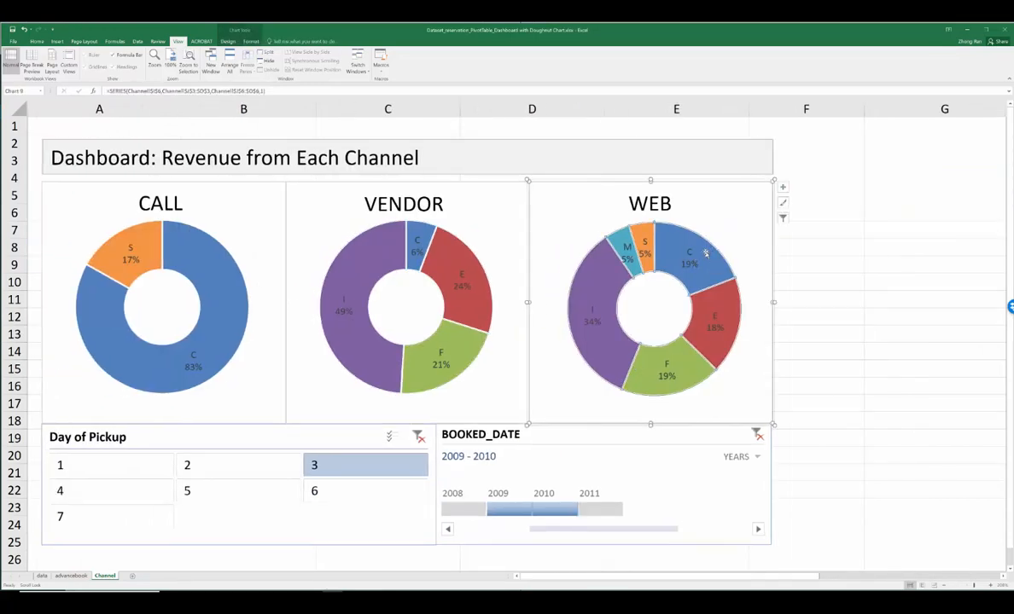
pyautogui.press('Delete')
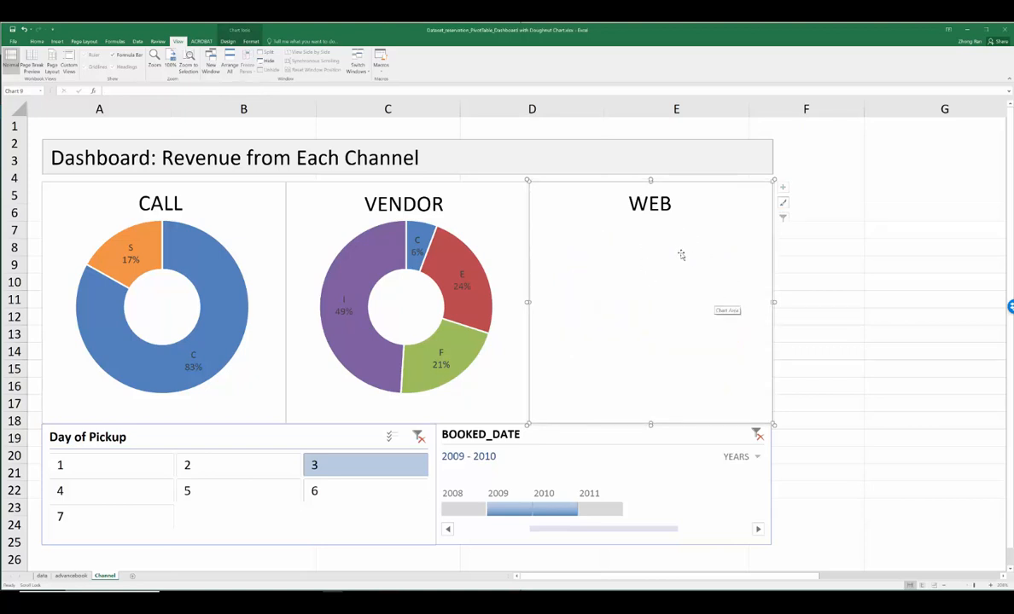
# Step: Add a new data series to the empty WEB chart and take its name from the WEB row label in I6
pyautogui.rightClick(636, 250)
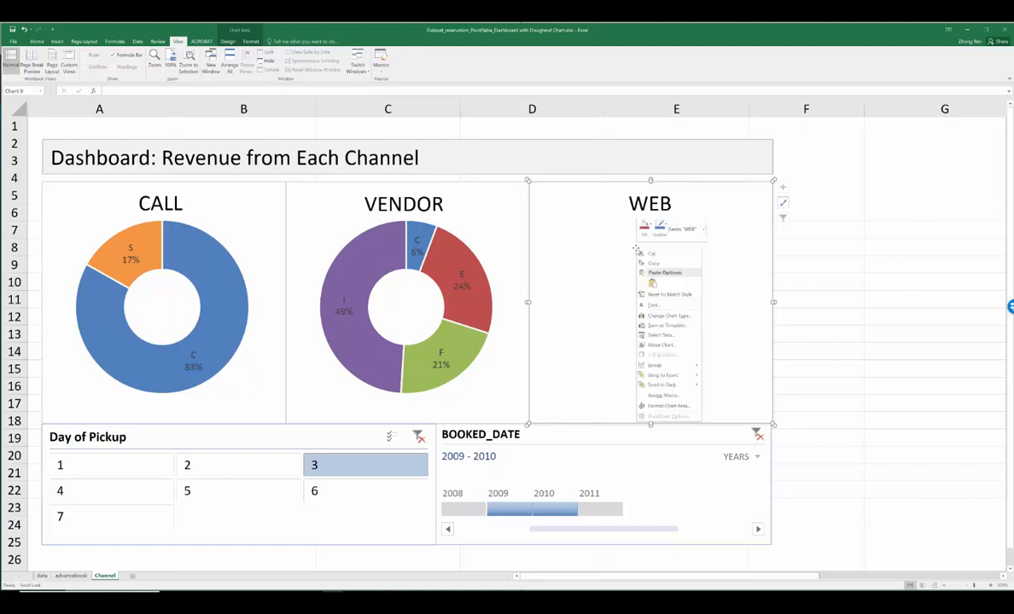
pyautogui.click(669, 336)
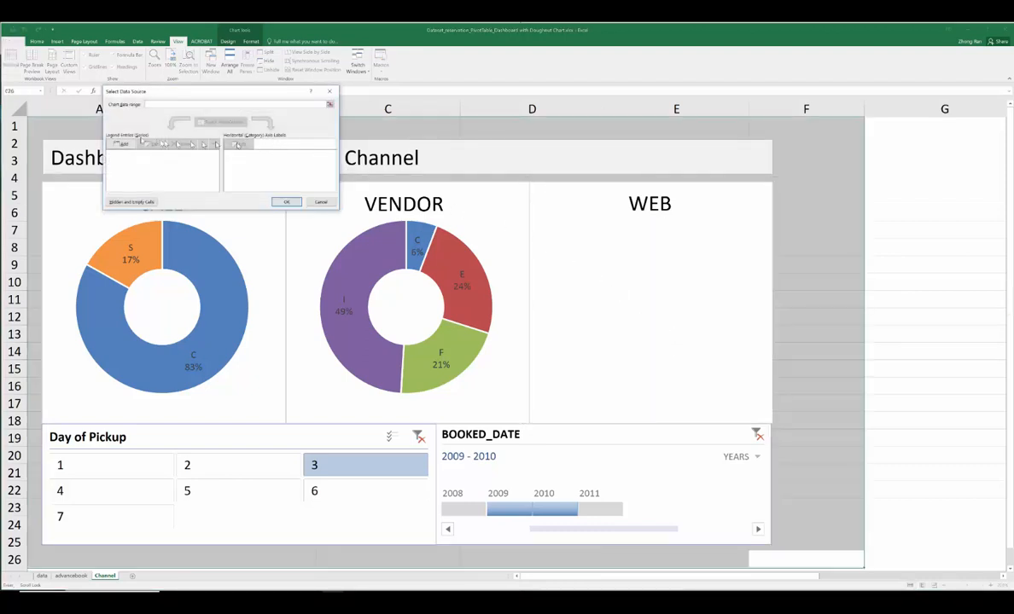
pyautogui.click(119, 144)
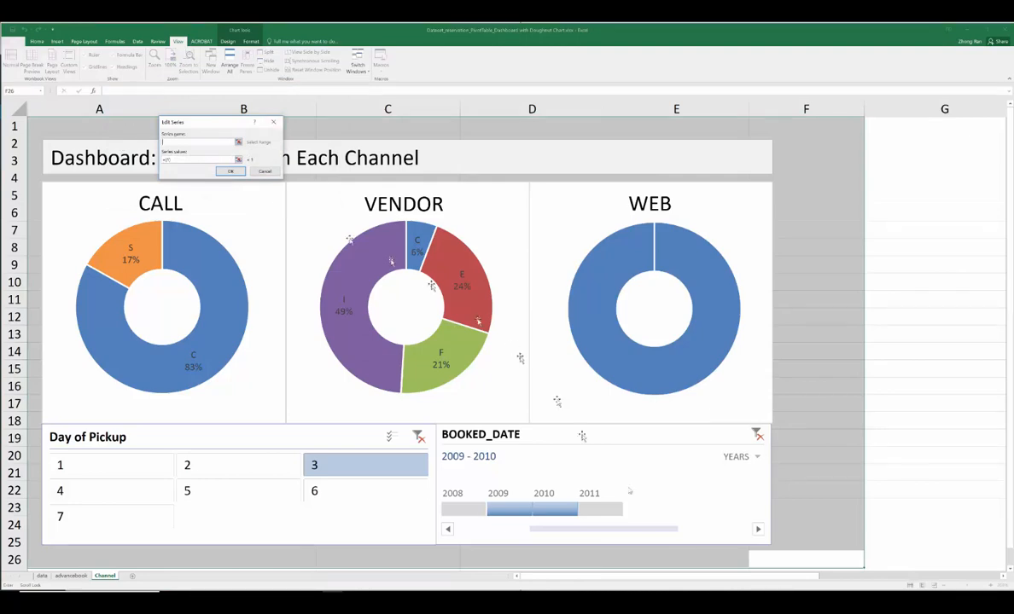
pyautogui.moveTo(797, 576); pyautogui.dragTo(938, 555)
pyautogui.click(422, 214)
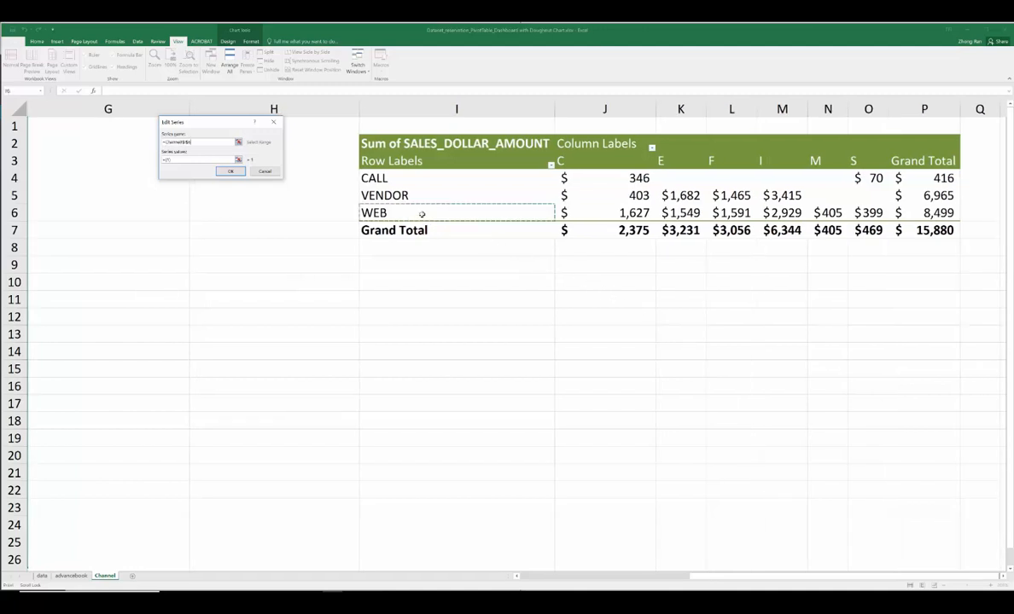
# Step: Set the WEB series values to the pivot amounts in J6:O6 and confirm the new series
pyautogui.click(239, 160)
pyautogui.moveTo(607, 215); pyautogui.dragTo(879, 213)
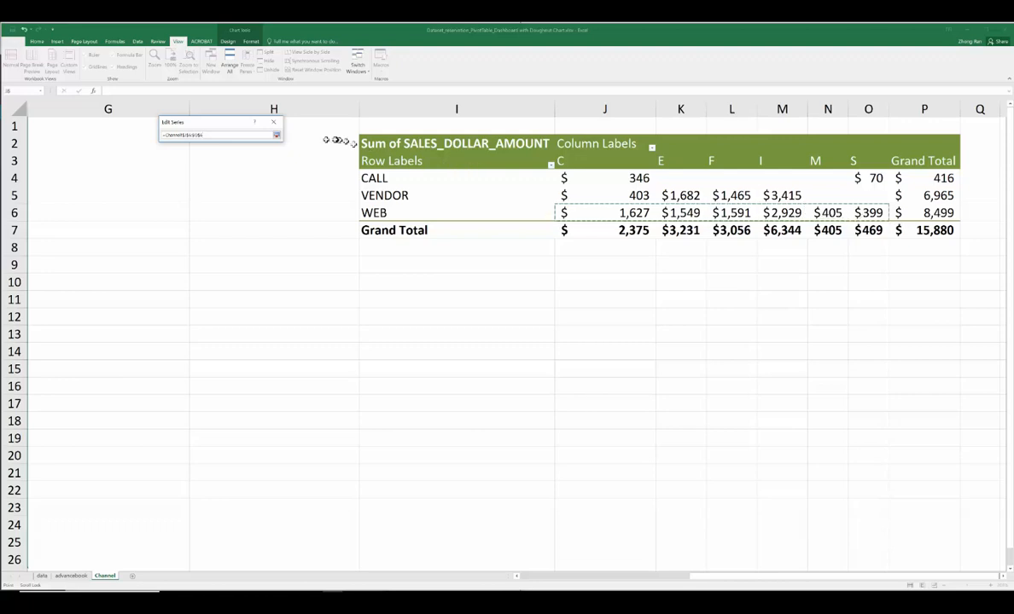
pyautogui.click(276, 136)
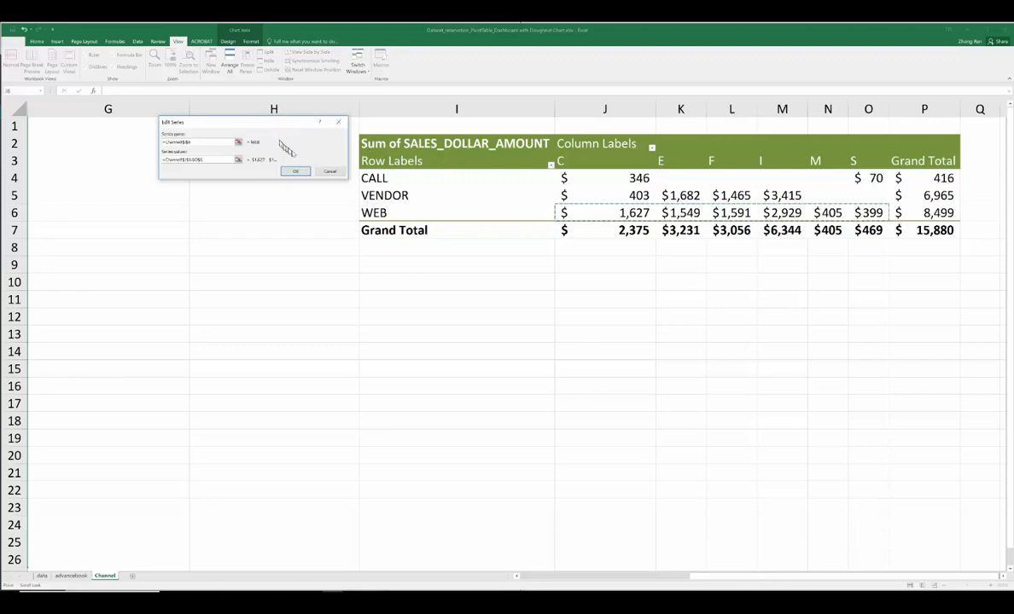
pyautogui.click(295, 171)
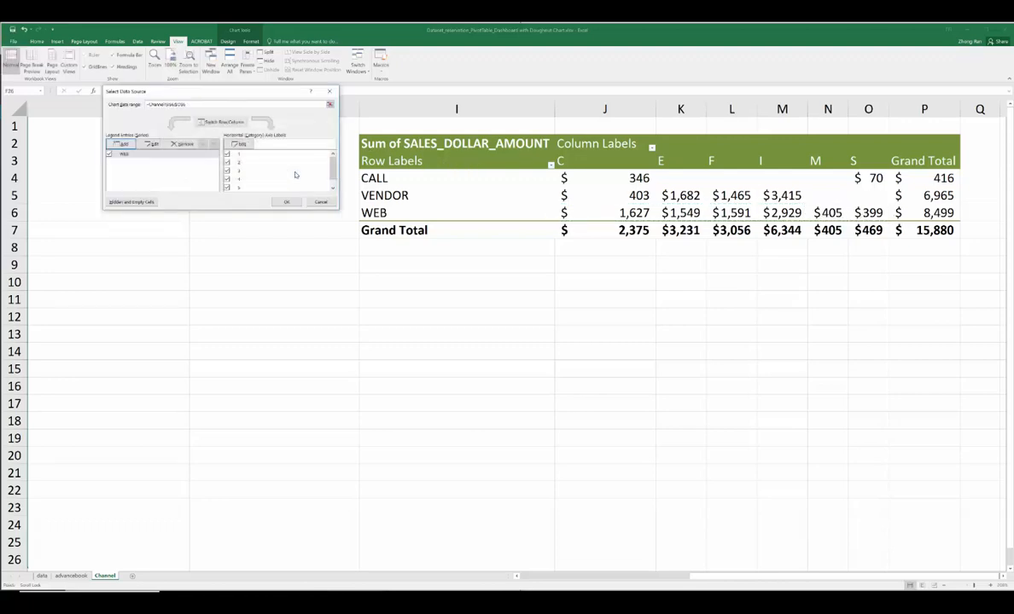
# Step: Use the product type headers in J3:O3 as the WEB chart's category labels and apply the data source
pyautogui.click(241, 144)
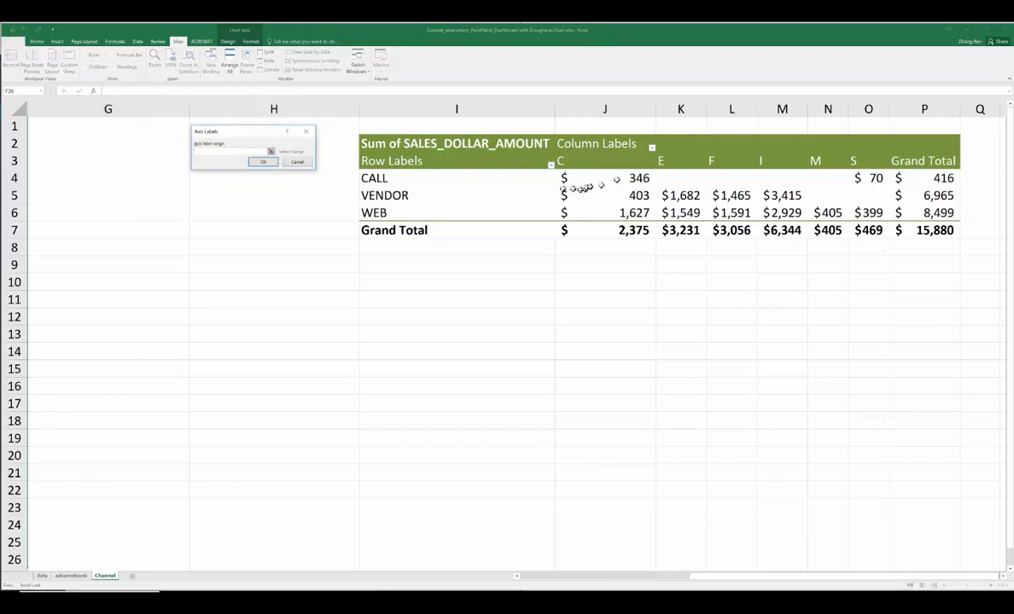
pyautogui.moveTo(570, 161); pyautogui.dragTo(840, 162)
pyautogui.click(329, 162)
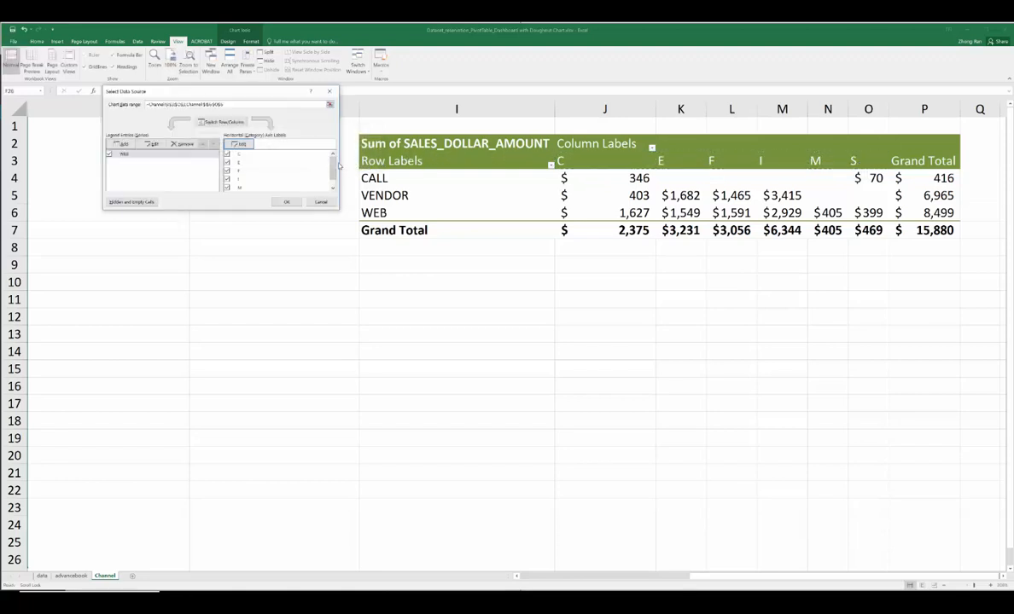
pyautogui.click(287, 202)
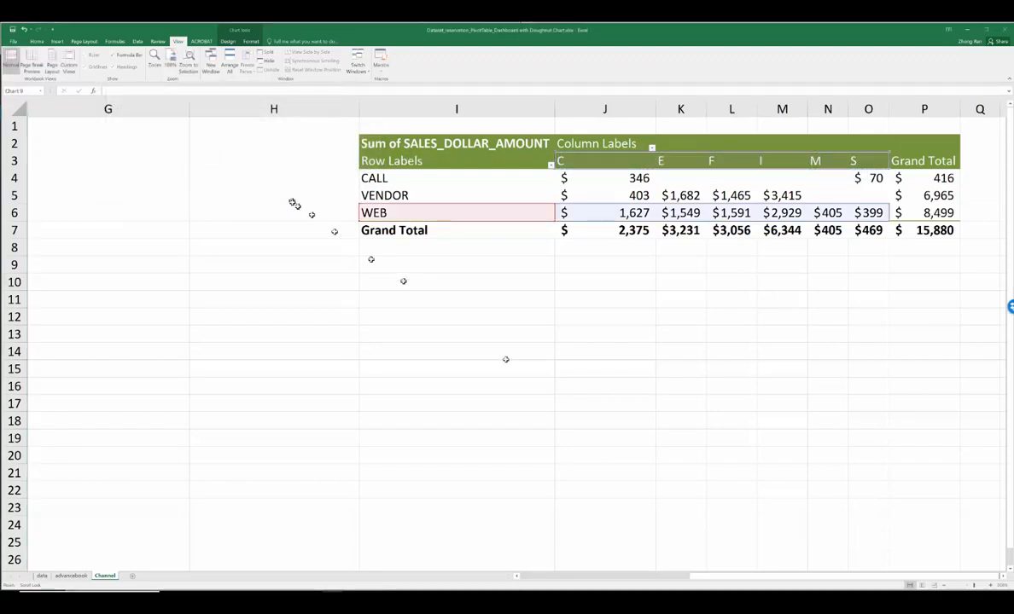
# Step: Add data labels to the rebuilt WEB doughnut chart
pyautogui.click(603, 575)
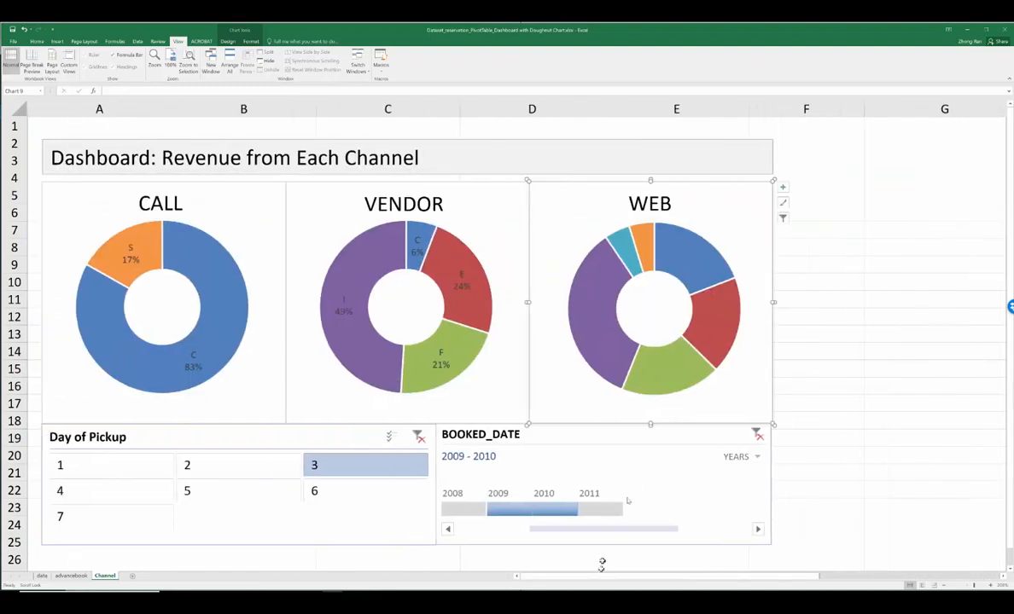
pyautogui.rightClick(693, 260)
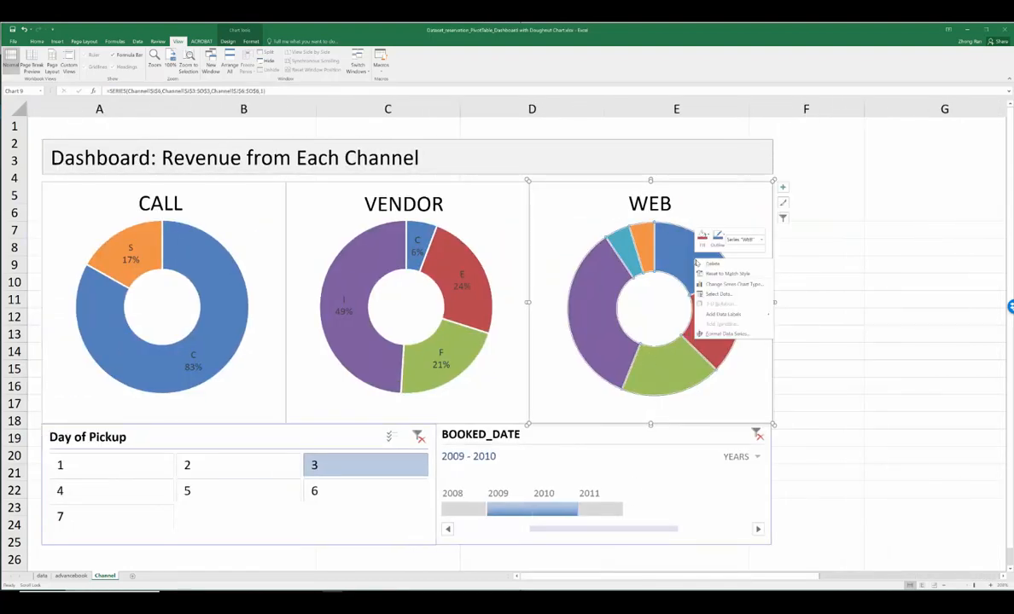
pyautogui.moveTo(729, 314)
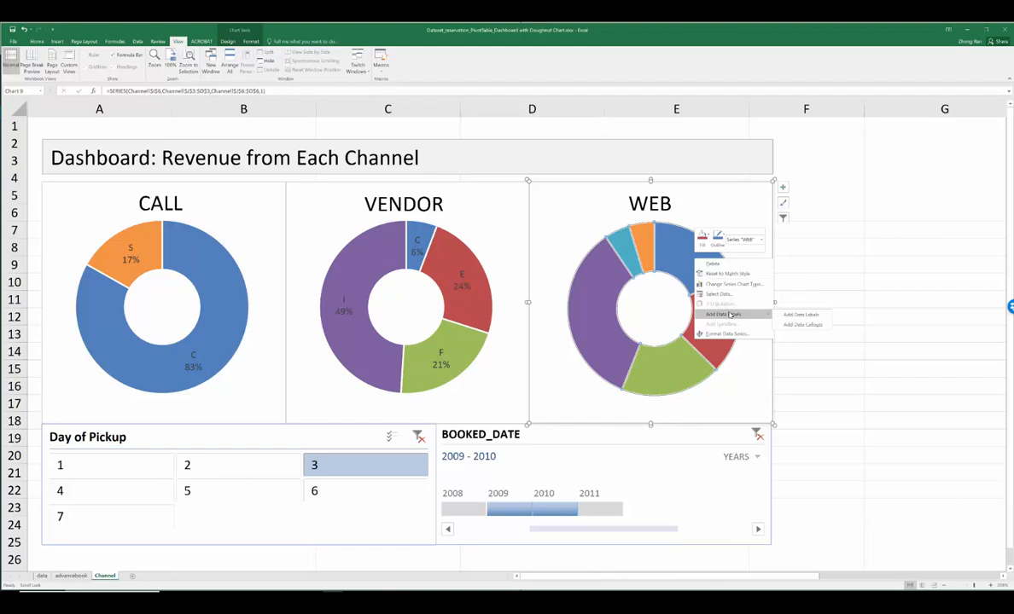
pyautogui.click(796, 315)
# Step: Format the WEB data labels to show category name and percentage instead of the value, and close the formatting options
pyautogui.rightClick(698, 265)
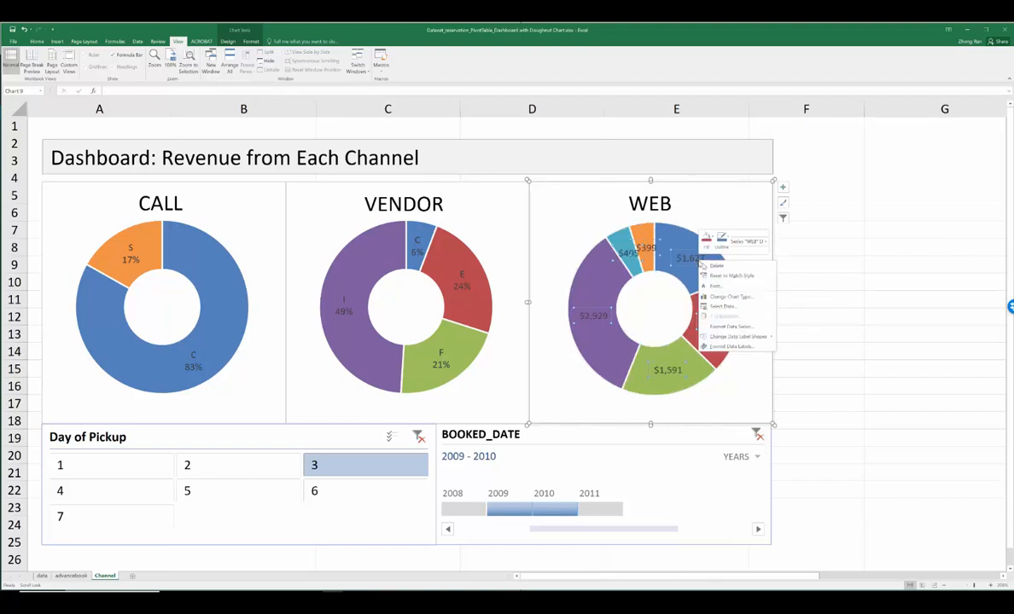
pyautogui.click(734, 347)
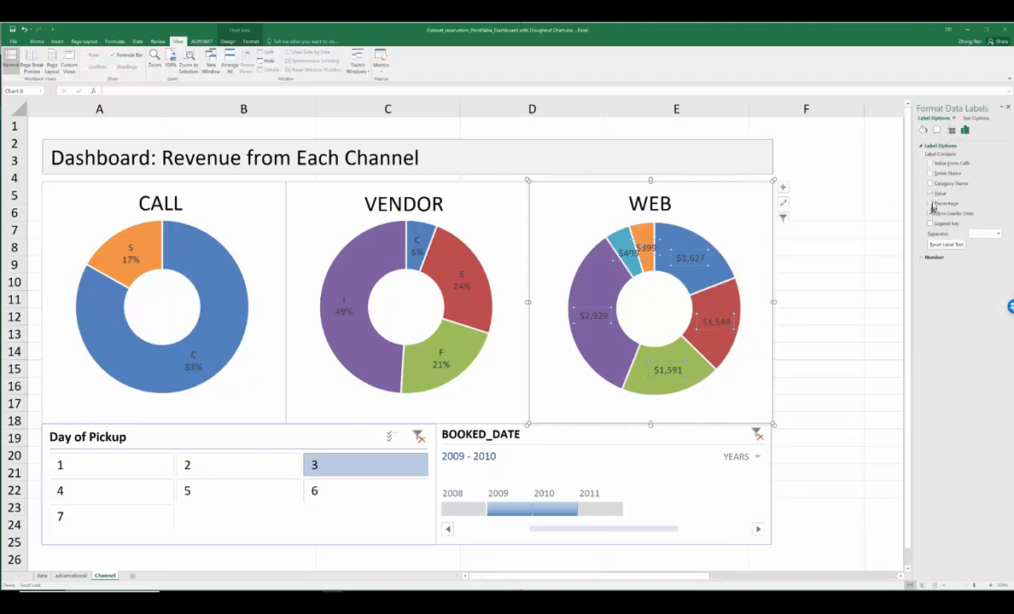
pyautogui.click(931, 203)
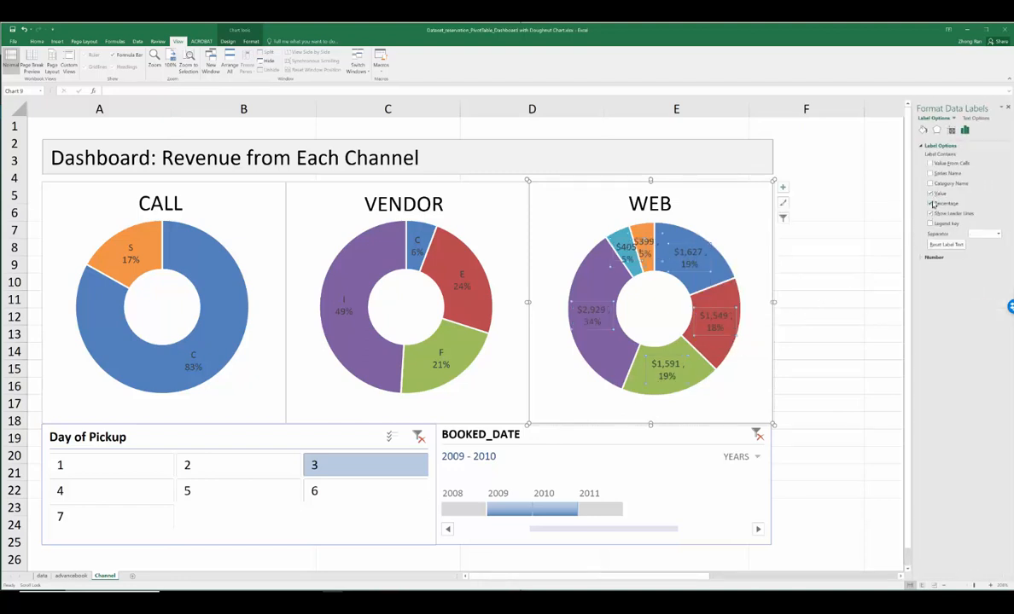
pyautogui.click(931, 194)
pyautogui.click(931, 183)
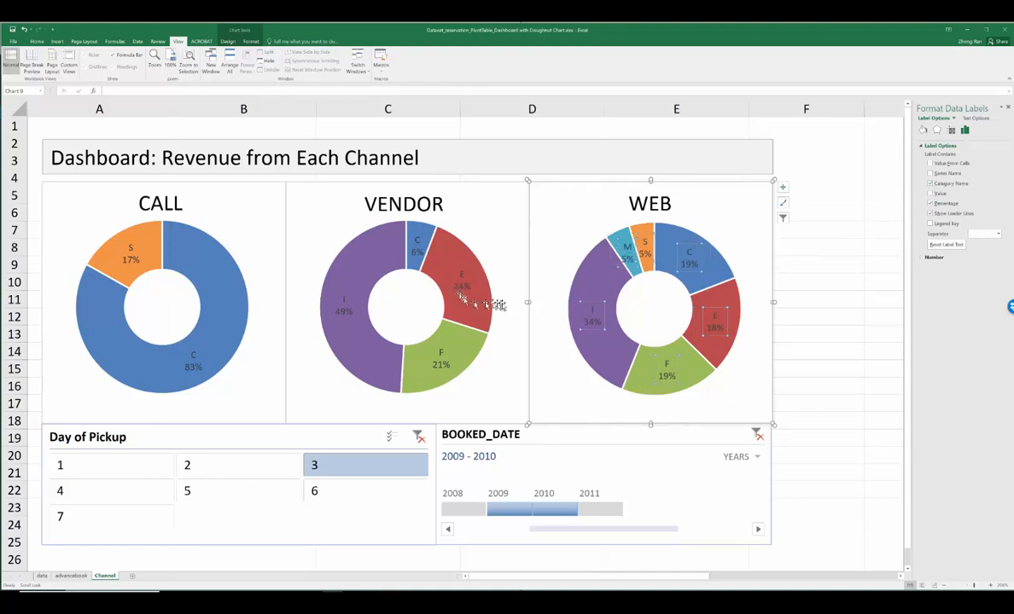
pyautogui.moveTo(606, 331)
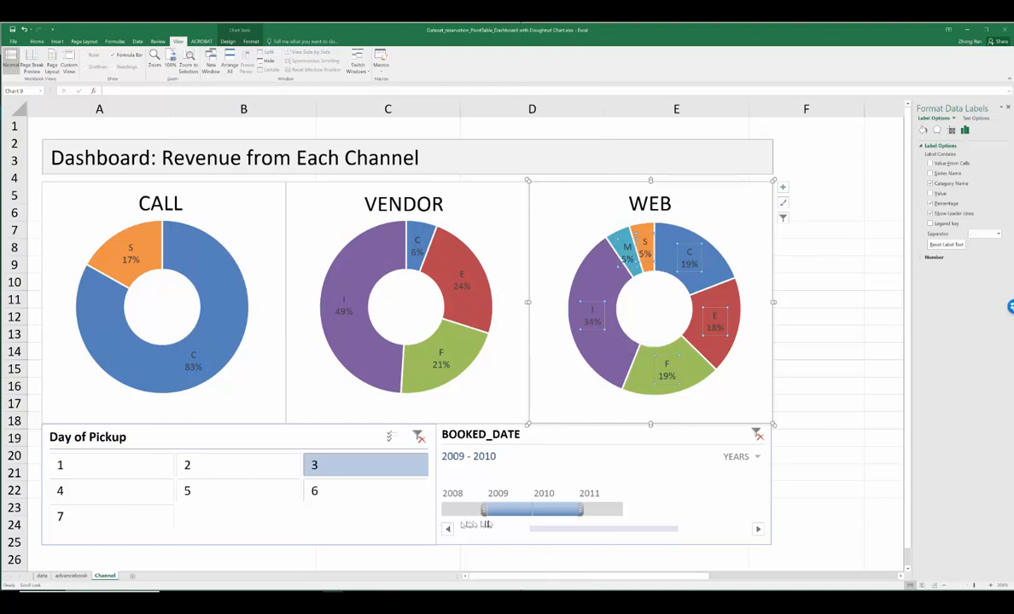
pyautogui.click(278, 443)
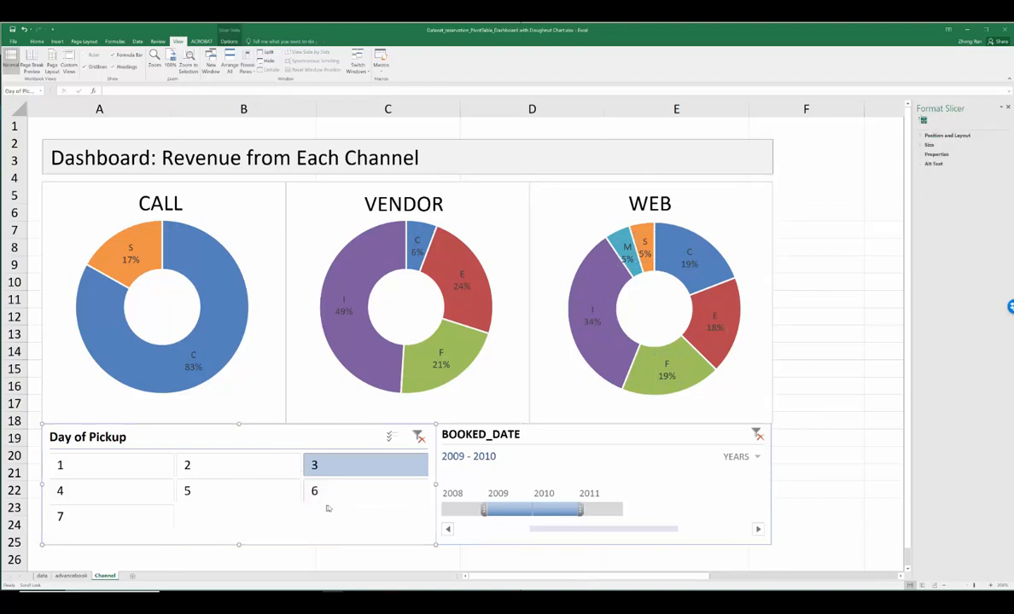
pyautogui.click(1007, 109)
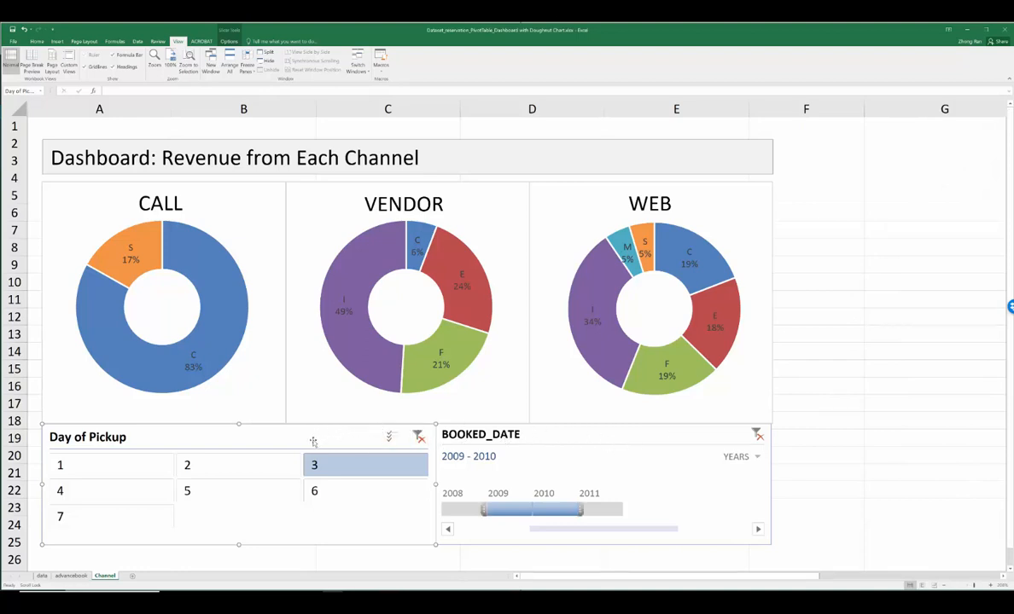
# Step: Insert a slicer for the Day of Reservation field of the channel PivotTable
pyautogui.hscroll(3, 651, 555)
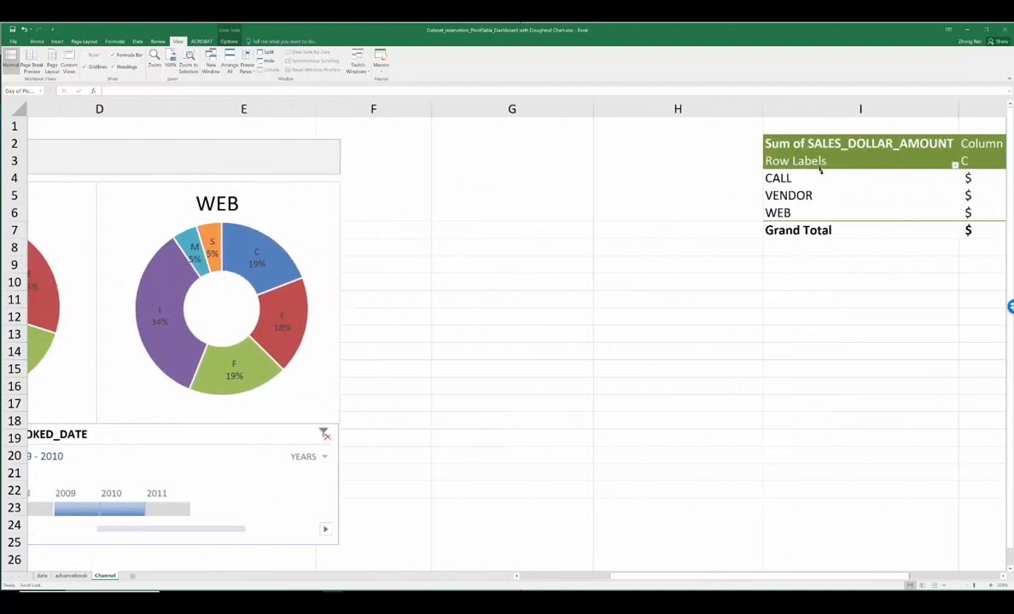
pyautogui.click(822, 175)
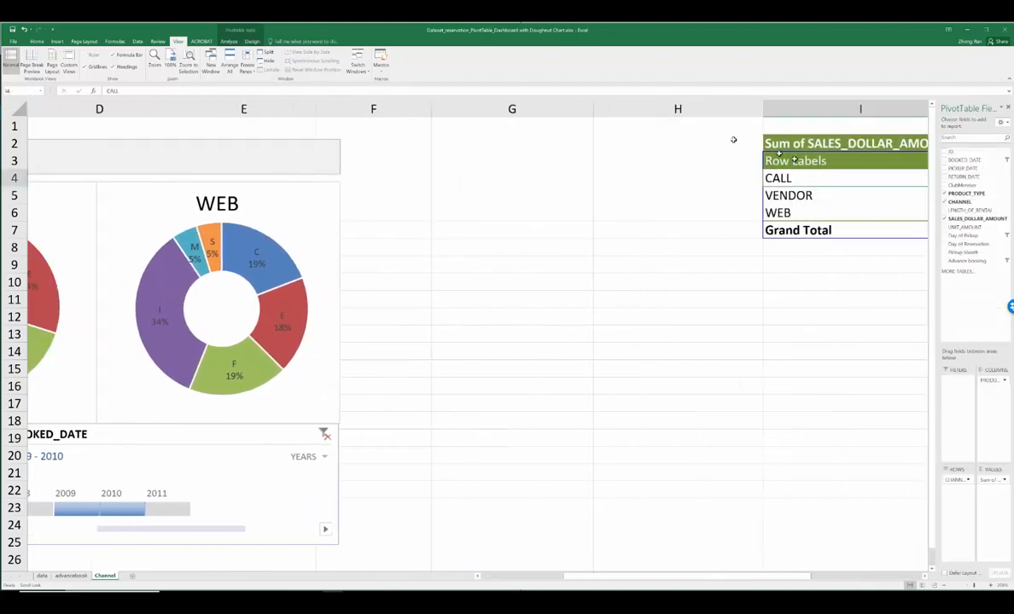
pyautogui.click(230, 41)
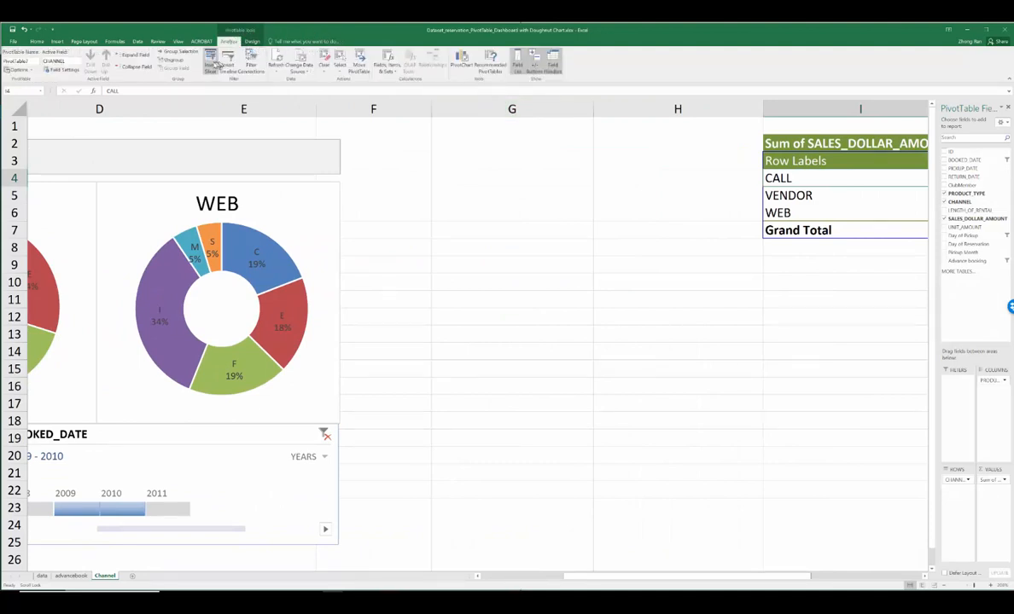
pyautogui.click(211, 64)
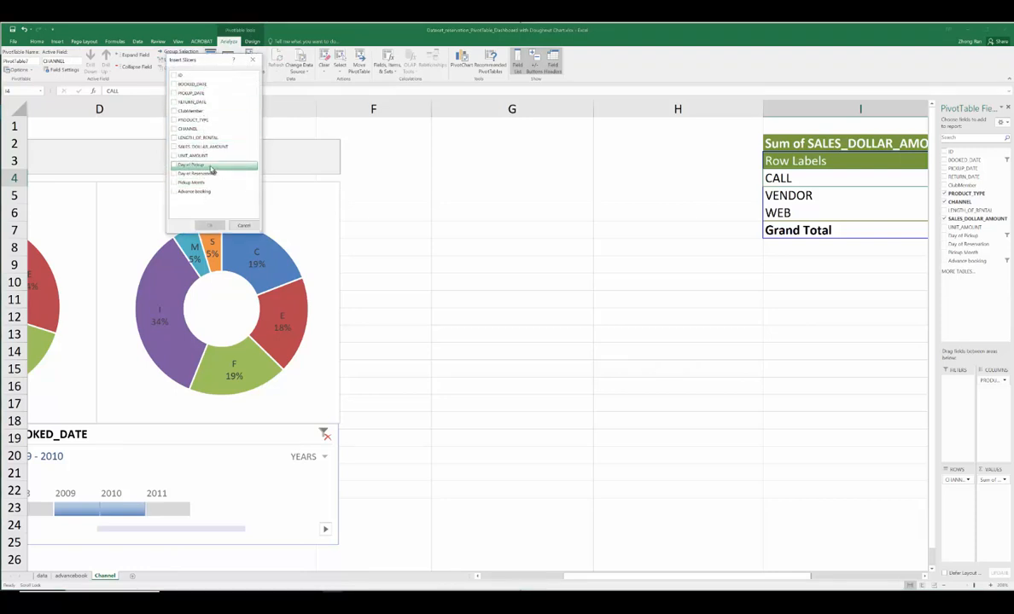
pyautogui.click(183, 174)
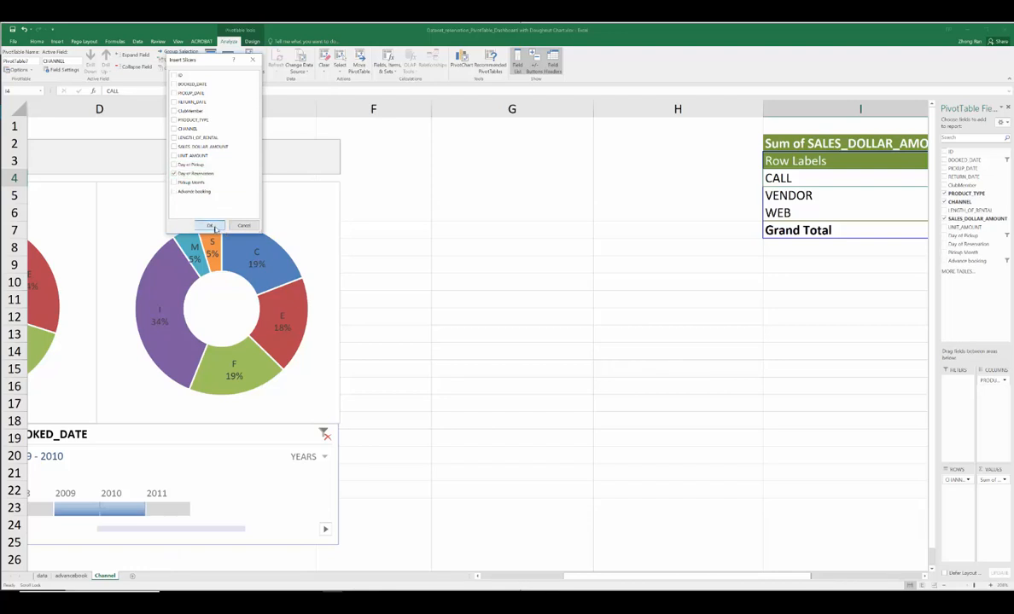
pyautogui.click(209, 226)
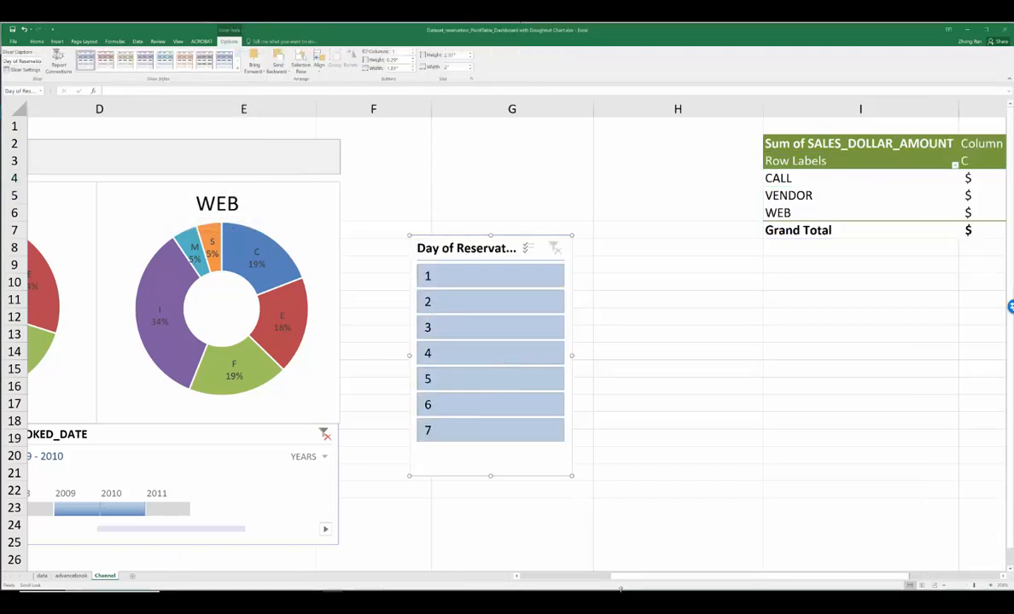
# Step: Move the Day of Reservation slicer directly below the Day of Pickup slicer and widen it to about the same width
pyautogui.moveTo(632, 579); pyautogui.dragTo(537, 578)
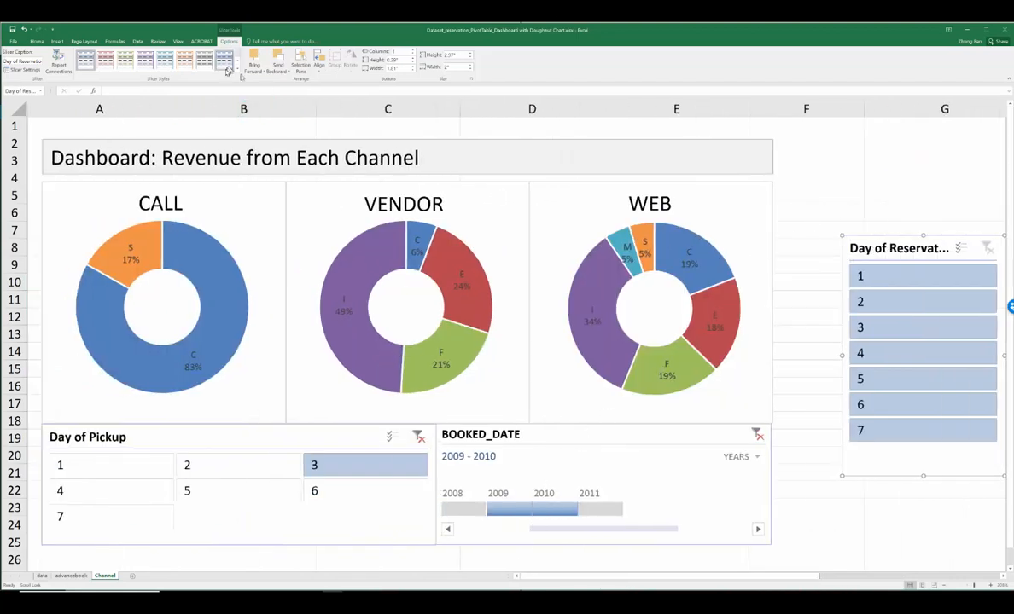
pyautogui.click(177, 41)
pyautogui.click(170, 58)
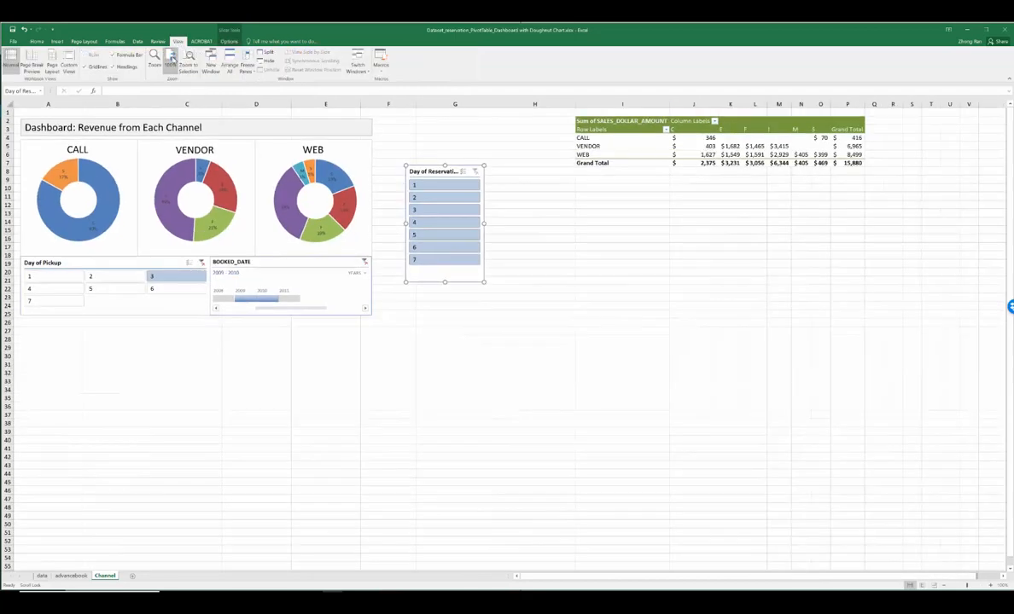
pyautogui.moveTo(429, 167); pyautogui.dragTo(42, 318)
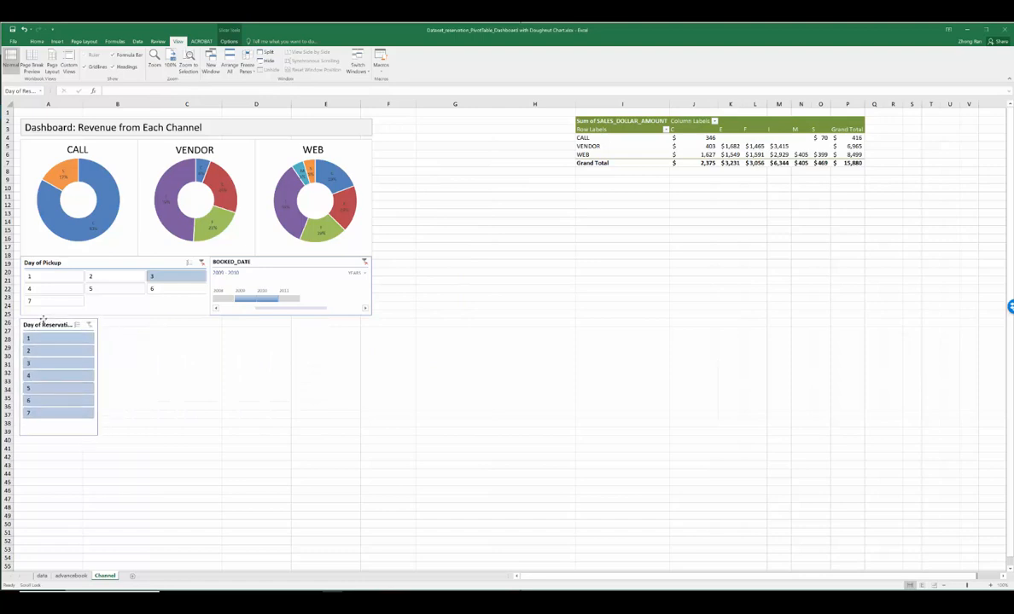
pyautogui.moveTo(97, 377); pyautogui.dragTo(206, 364)
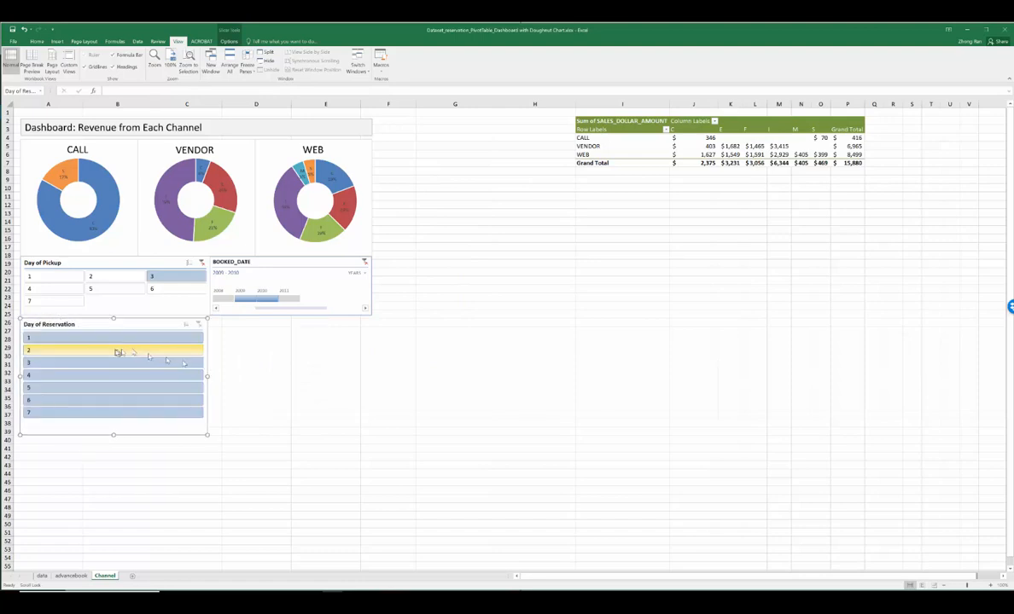
pyautogui.rightClick(109, 338)
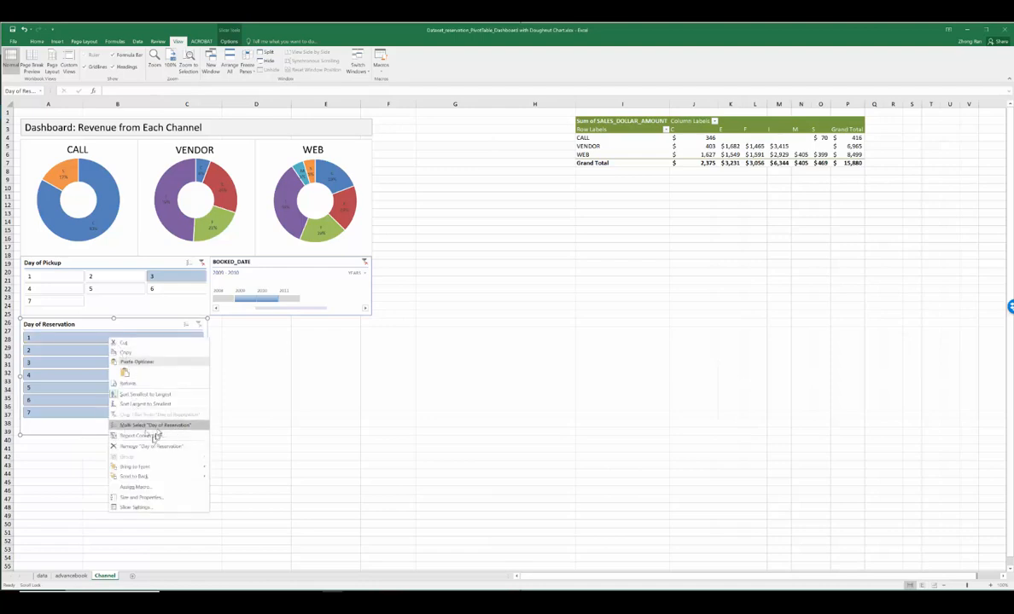
pyautogui.click(153, 509)
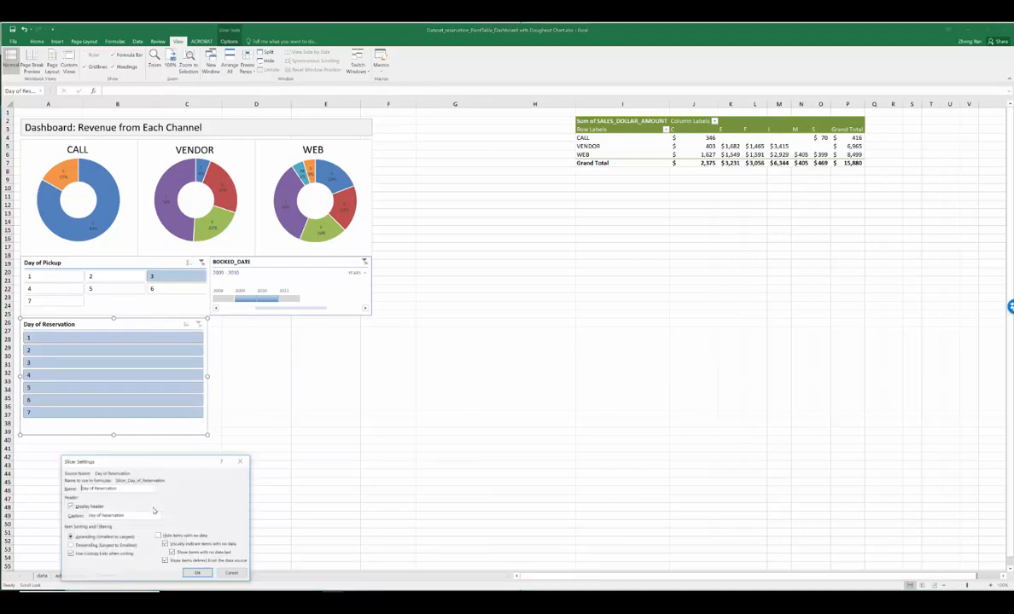
pyautogui.click(228, 574)
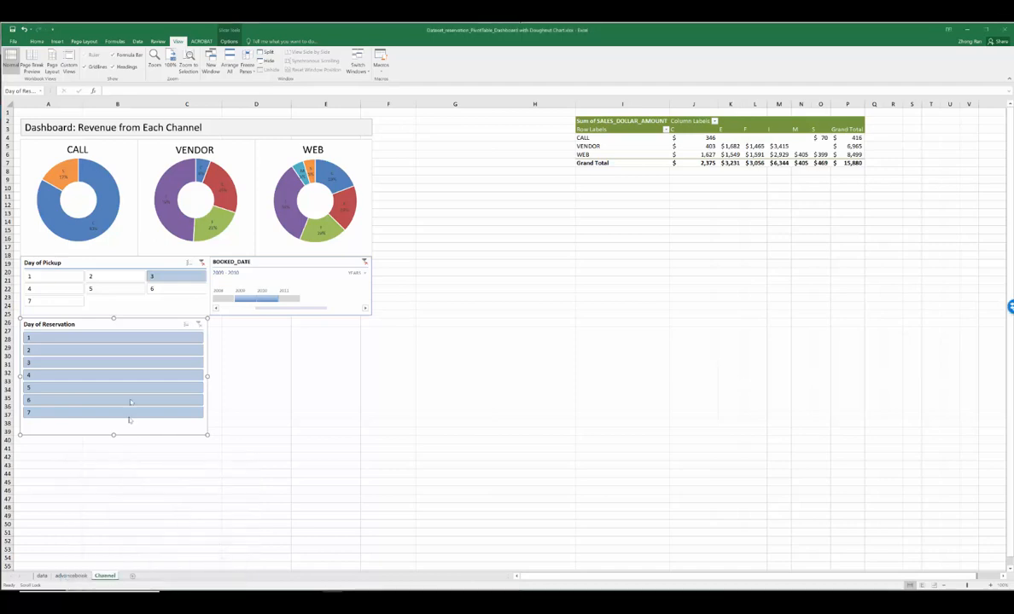
# Step: Set the Day of Reservation slicer's layout to 3 columns in its size and position properties
pyautogui.rightClick(146, 324)
pyautogui.click(196, 487)
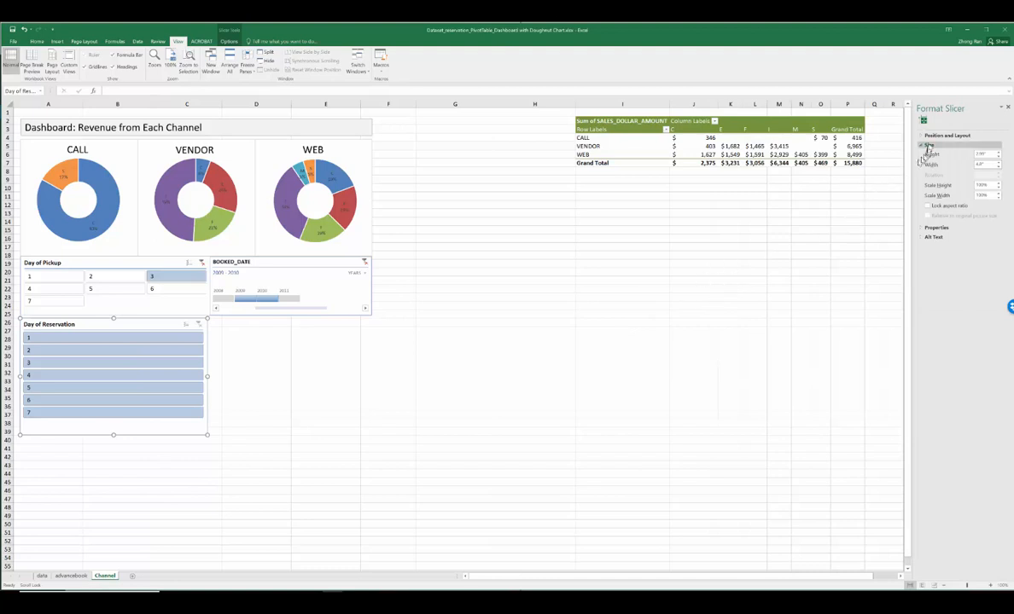
pyautogui.click(932, 136)
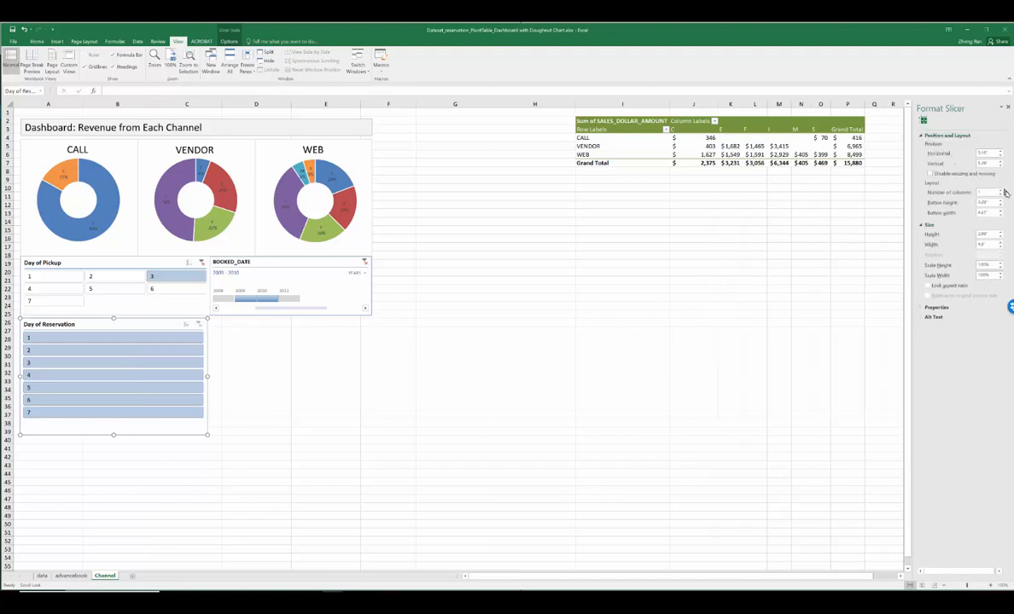
pyautogui.click(1001, 191)
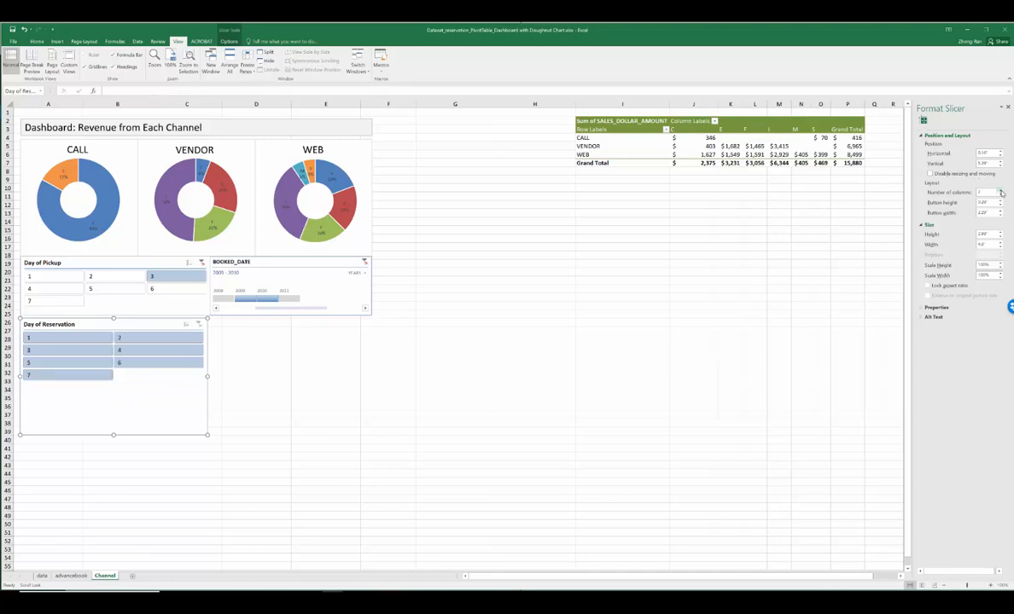
pyautogui.click(1001, 191)
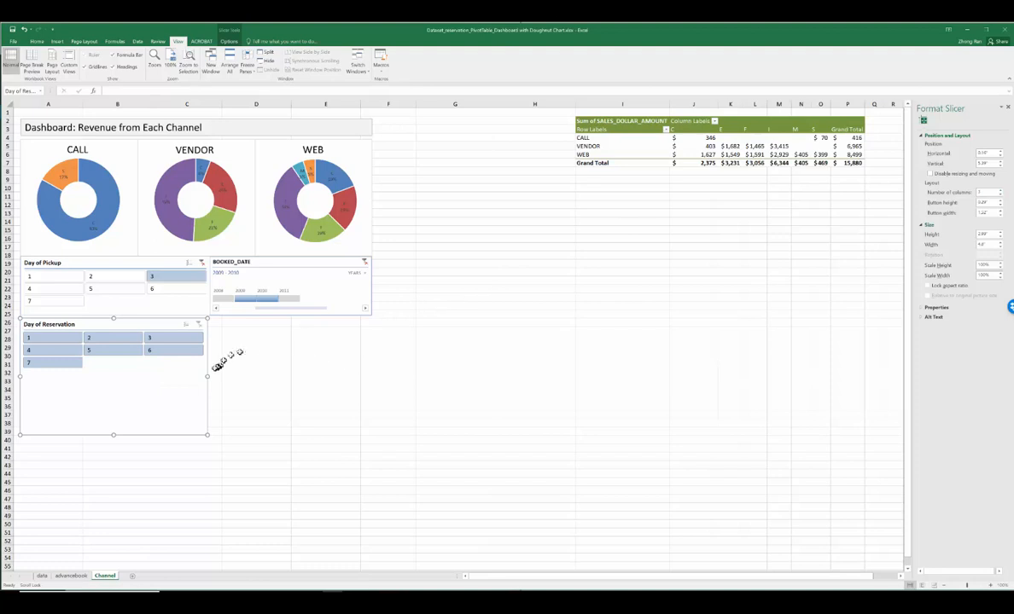
# Step: Align the Day of Reservation slicer's width with the Day of Pickup slicer and shorten it to fit its button rows
pyautogui.moveTo(207, 377); pyautogui.dragTo(209, 376)
pyautogui.moveTo(115, 434); pyautogui.dragTo(114, 374)
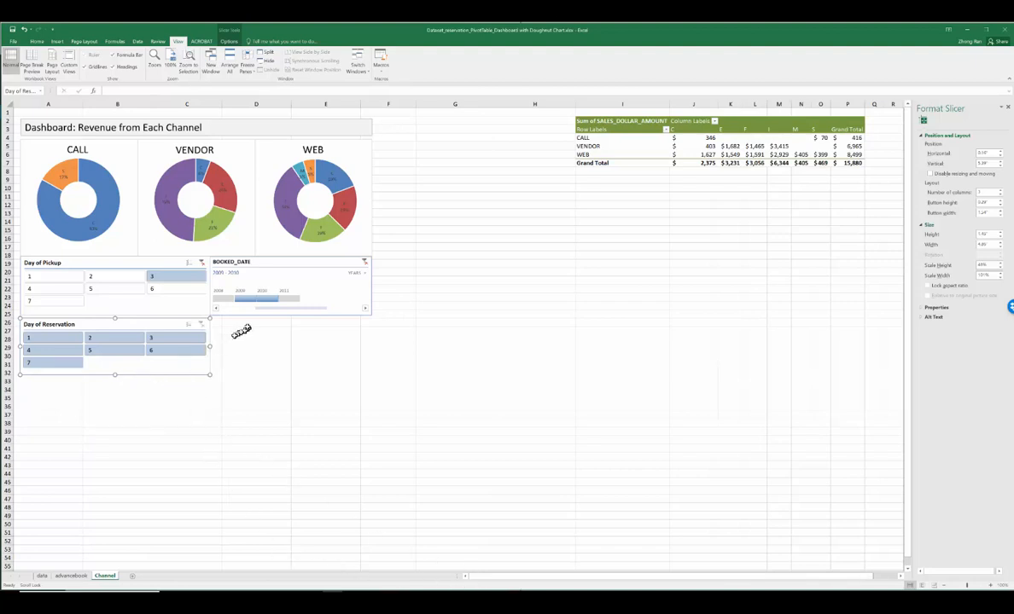
# Step: Test the Day of Reservation slicer by filtering to days 2, 3, 6, 5 and 2 one at a time, and clear its filter
pyautogui.click(102, 340)
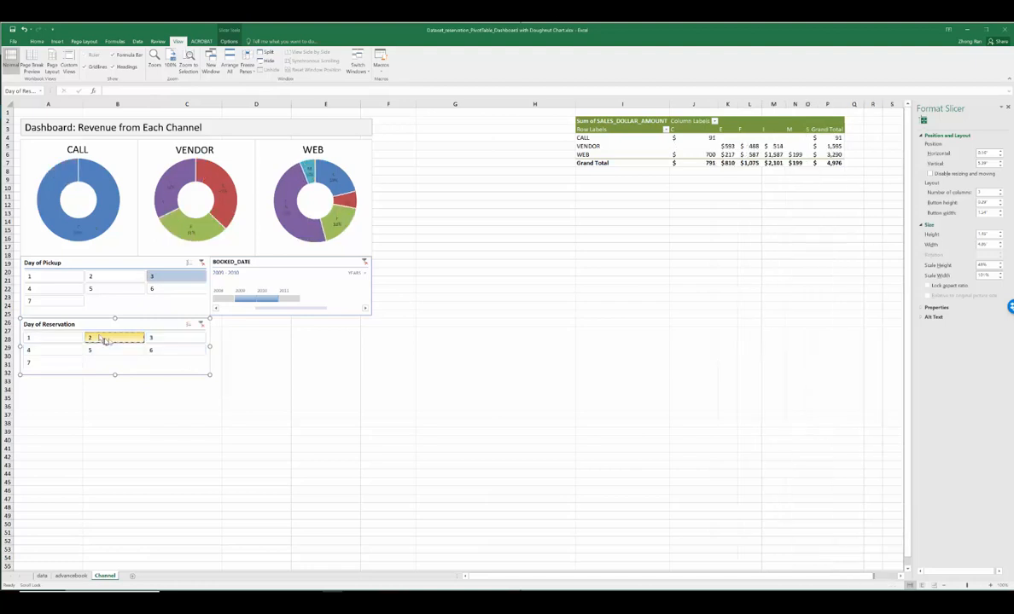
pyautogui.click(161, 338)
pyautogui.click(169, 352)
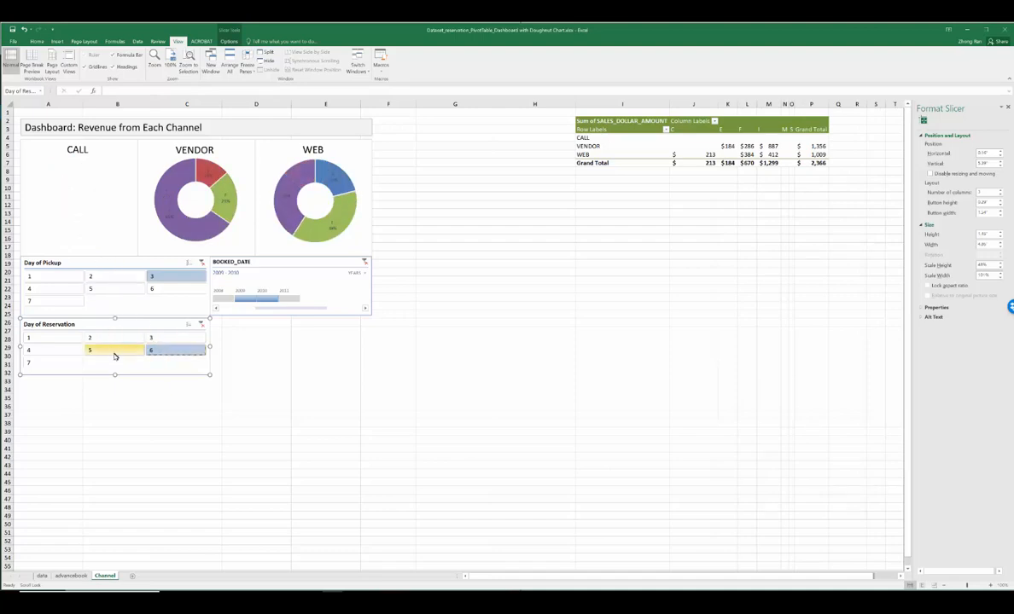
pyautogui.click(113, 350)
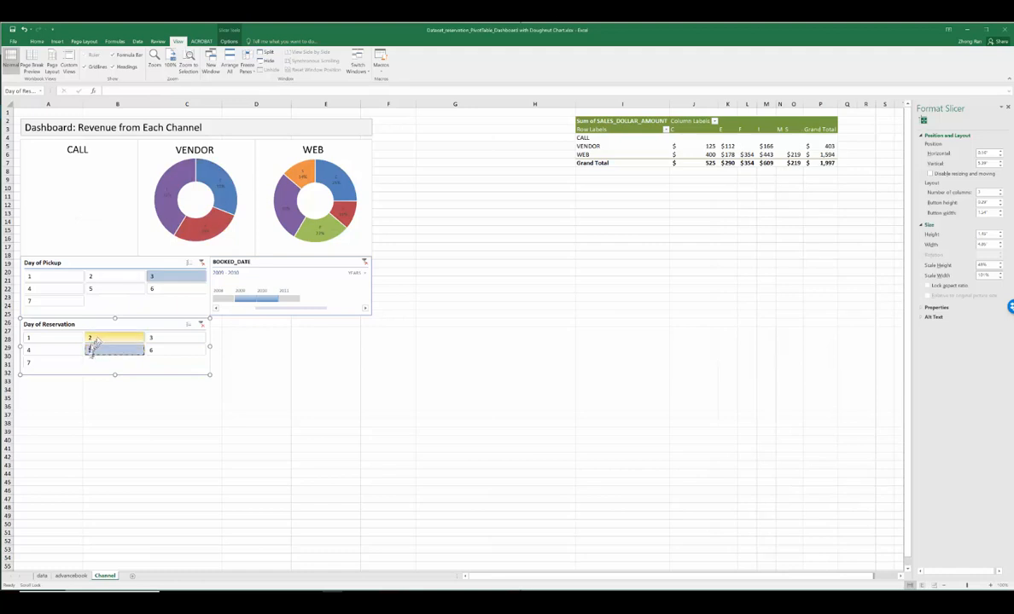
pyautogui.click(106, 339)
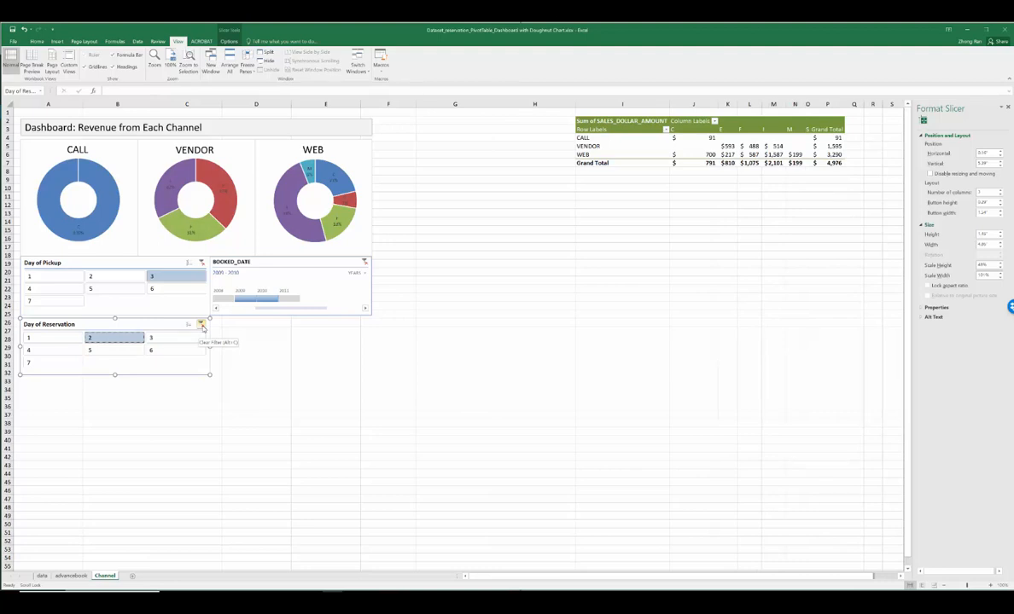
pyautogui.click(201, 325)
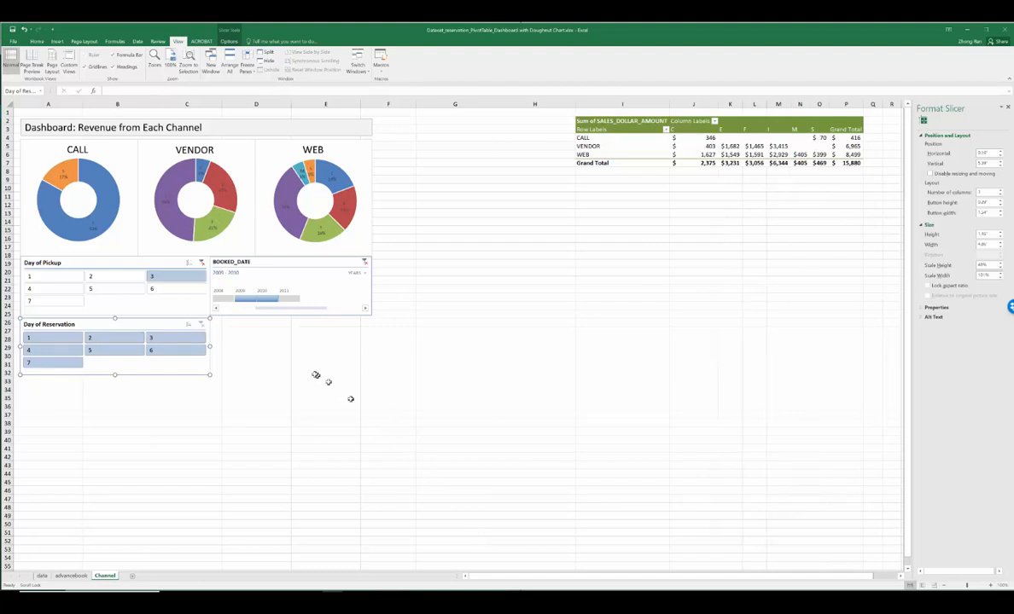
pyautogui.moveTo(355, 375); pyautogui.dragTo(31, 128)
pyautogui.click(31, 128)
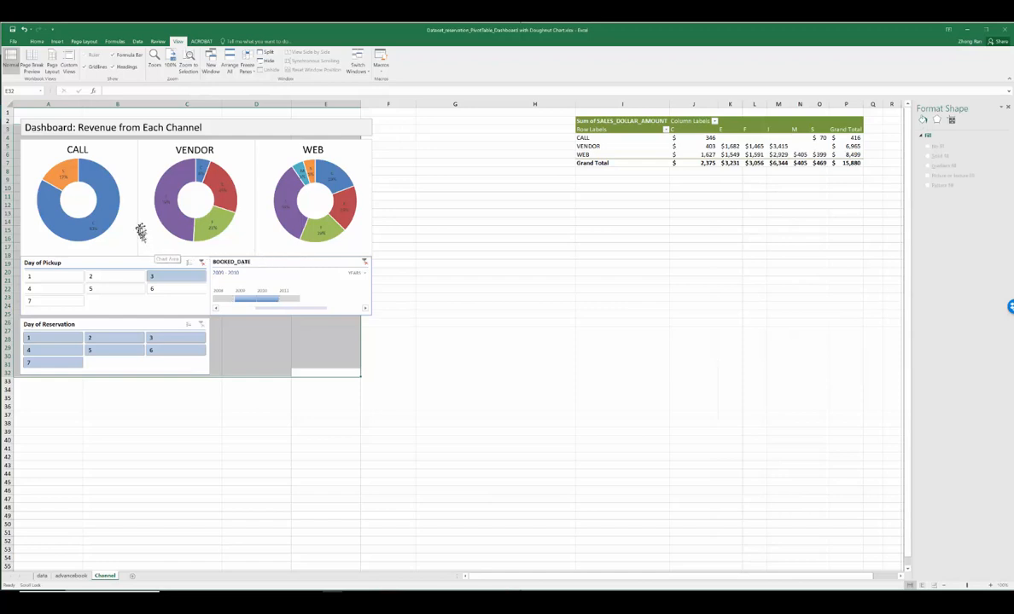
pyautogui.click(368, 332)
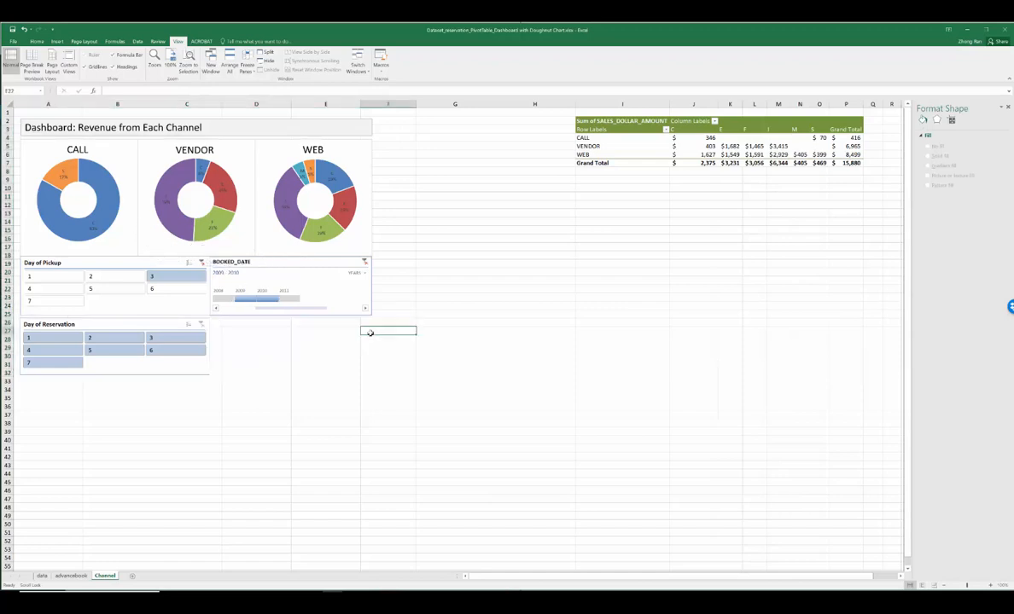